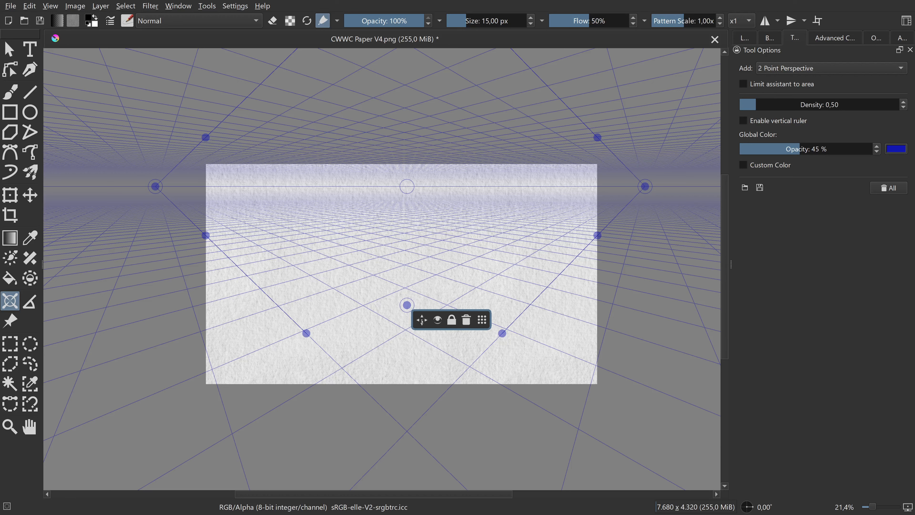
# - Move the perspective assistant's floating controls below the paper and enable Snap to Assistants for the freehand brush
pyautogui.moveTo(454, 320); pyautogui.dragTo(562, 416)
pyautogui.click(768, 39)
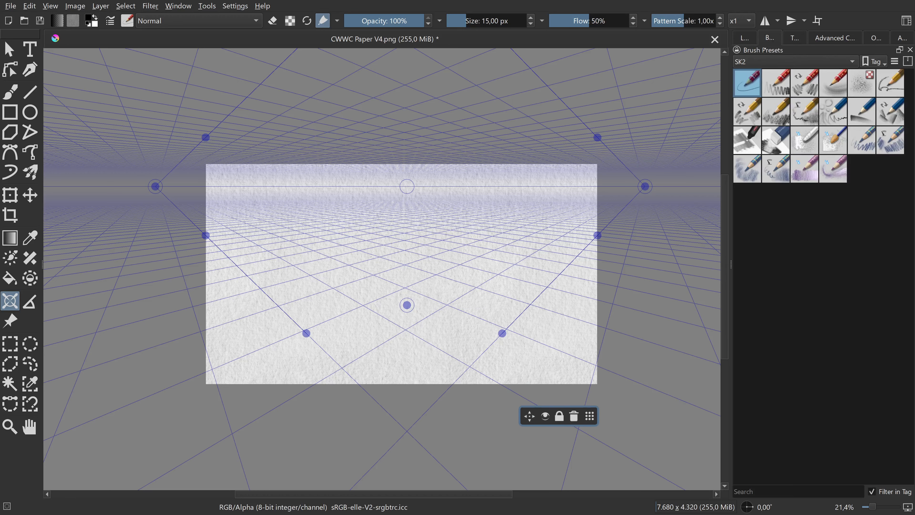
pyautogui.click(794, 37)
pyautogui.press('b')
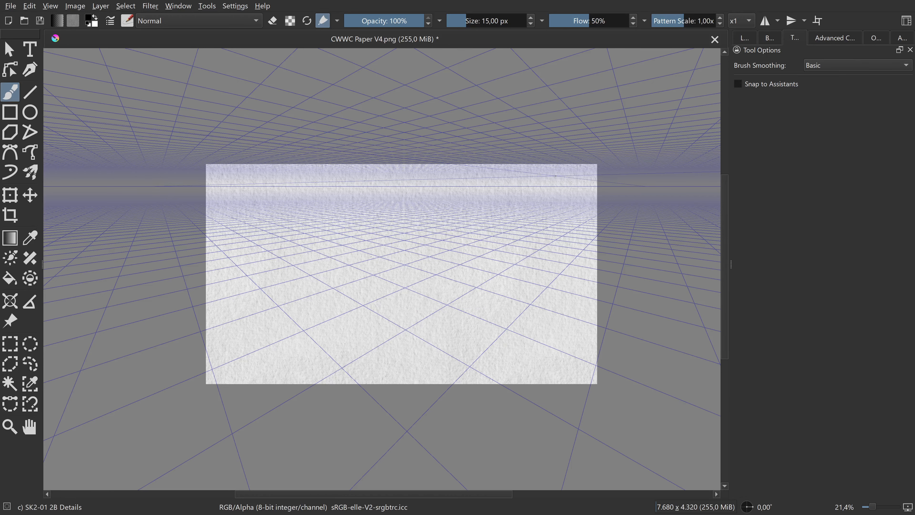
pyautogui.click(738, 83)
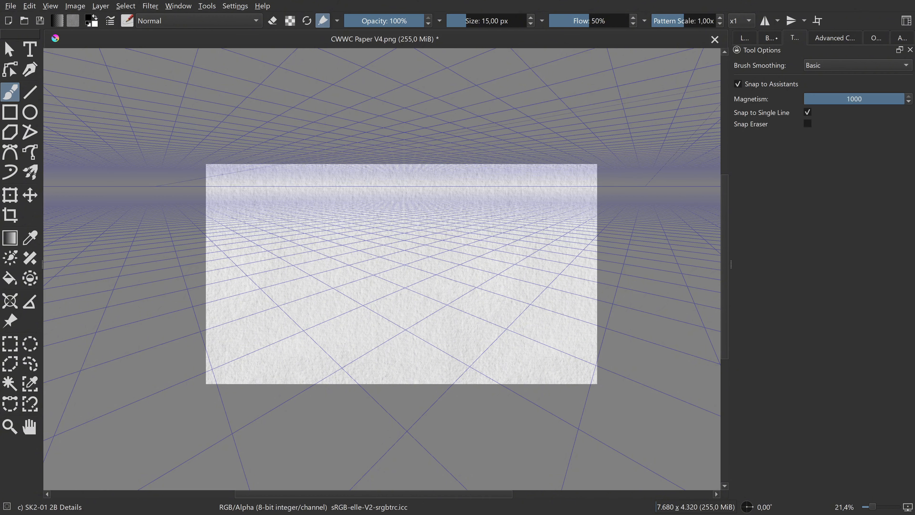
pyautogui.click(774, 40)
pyautogui.click(795, 38)
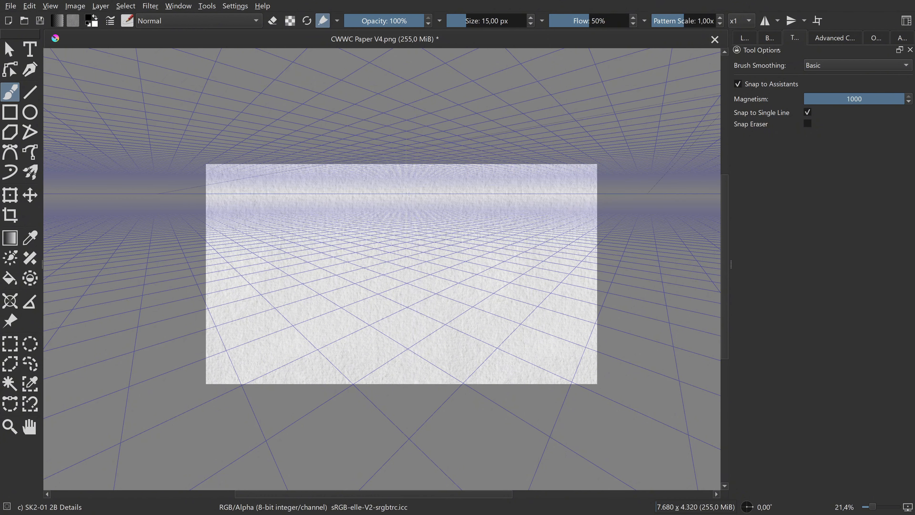
# - Sketch the four crossing base edges of a box in two-point perspective on Paint Layer 1
pyautogui.click(770, 38)
pyautogui.click(744, 38)
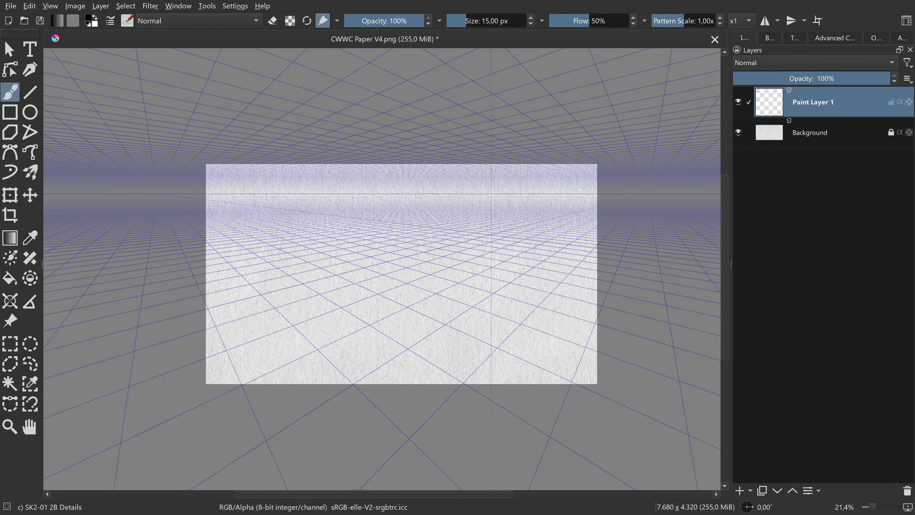
pyautogui.moveTo(423, 359); pyautogui.dragTo(288, 275)
pyautogui.moveTo(388, 361); pyautogui.dragTo(530, 268)
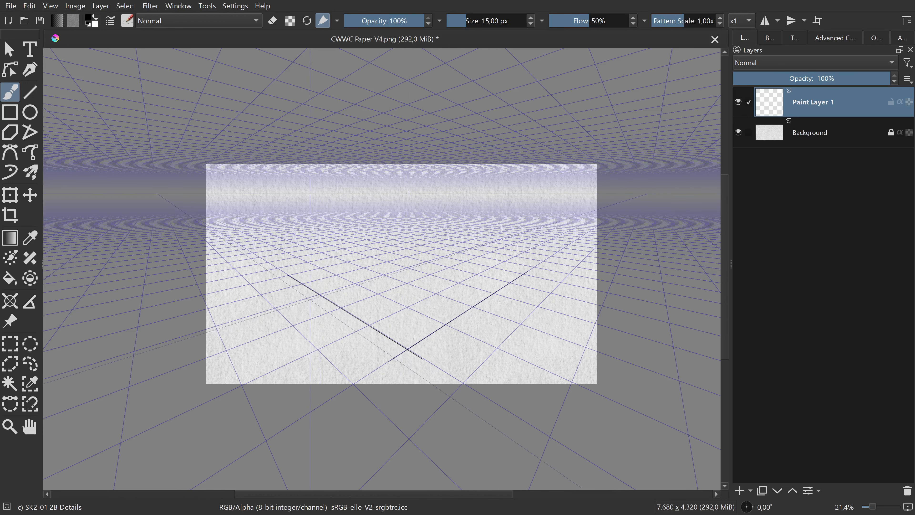
pyautogui.moveTo(288, 275); pyautogui.dragTo(453, 244)
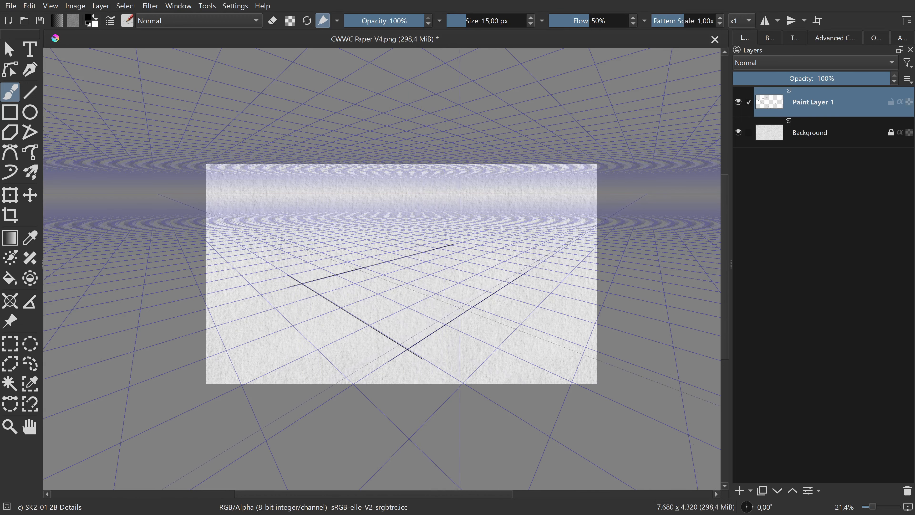
pyautogui.moveTo(521, 285); pyautogui.dragTo(365, 246)
# - Draw vertical edges up from the base's front and side corners and add a receding upper edge
pyautogui.moveTo(408, 217); pyautogui.dragTo(407, 360)
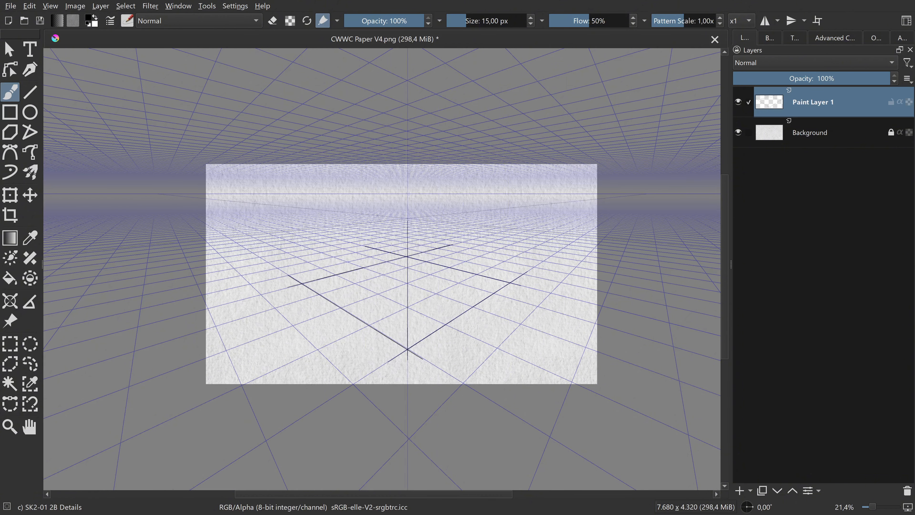
pyautogui.moveTo(302, 208); pyautogui.dragTo(302, 298)
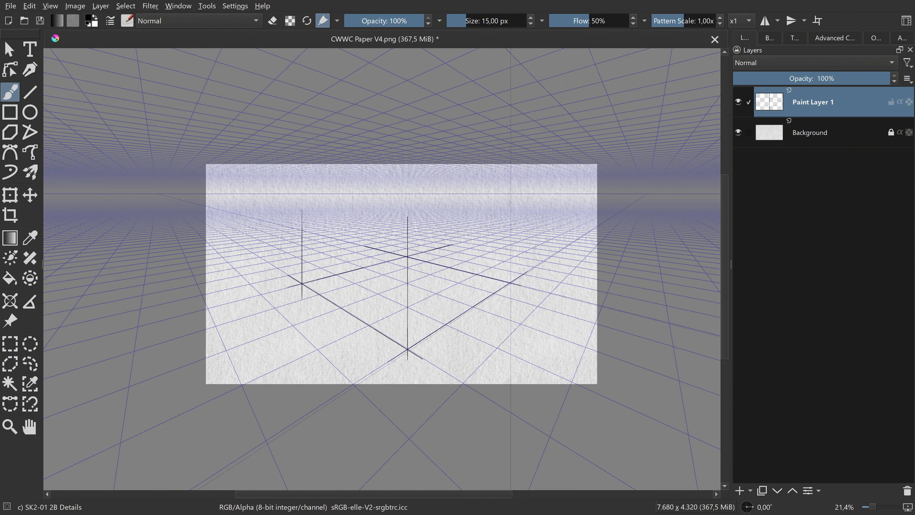
pyautogui.moveTo(510, 206); pyautogui.dragTo(510, 304)
pyautogui.moveTo(300, 208)
pyautogui.mouseDown()
pyautogui.moveTo(407, 218)
pyautogui.moveTo(510, 208)
pyautogui.moveTo(413, 204)
pyautogui.mouseUp()
pyautogui.moveTo(302, 208); pyautogui.dragTo(412, 203)
# - Sketch a narrower block inside the construction with crossing perspective lines, two verticals and a lower front edge
pyautogui.moveTo(319, 294); pyautogui.dragTo(496, 240)
pyautogui.moveTo(319, 241); pyautogui.dragTo(496, 294)
pyautogui.moveTo(318, 181); pyautogui.dragTo(319, 378)
pyautogui.moveTo(494, 197); pyautogui.dragTo(494, 354)
pyautogui.moveTo(316, 307); pyautogui.dragTo(407, 374)
# - Erase surplus construction lines inside the sketched block with an 80 px eraser brush
pyautogui.click(770, 38)
pyautogui.click(776, 139)
pyautogui.moveTo(310, 281)
pyautogui.mouseDown()
pyautogui.moveTo(377, 265)
pyautogui.moveTo(483, 289)
pyautogui.mouseUp()
pyautogui.moveTo(393, 271); pyautogui.dragTo(345, 287)
# - Lower the global opacity of the perspective guides so they appear faint
pyautogui.click(10, 301)
pyautogui.click(795, 38)
pyautogui.click(744, 38)
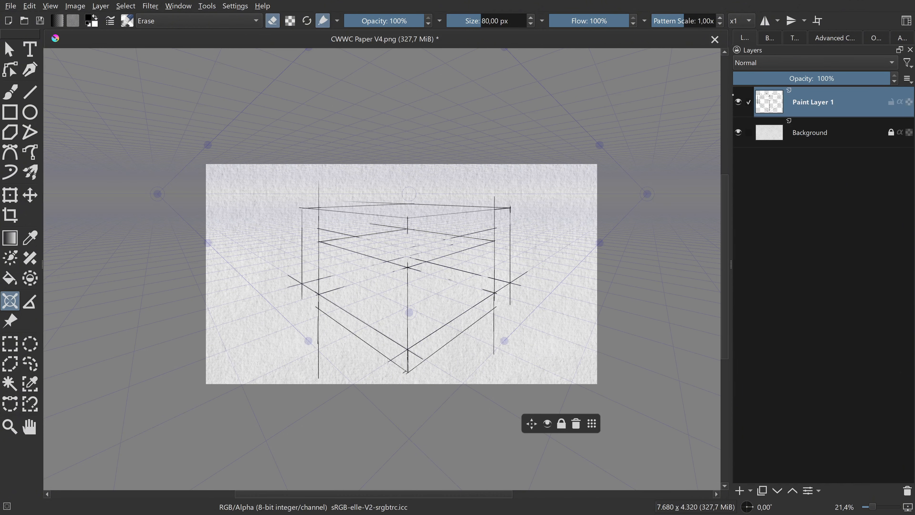
# - Choose the SK2-01 2B Details pencil, add a new paint layer and reduce the opacity of Paint Layer 1
pyautogui.click(770, 37)
pyautogui.click(746, 86)
pyautogui.click(744, 38)
pyautogui.click(739, 490)
pyautogui.click(812, 133)
pyautogui.moveTo(811, 78); pyautogui.dragTo(786, 78)
pyautogui.click(813, 102)
# - Trace the block's edges and the grass guide lines on Paint Layer 2 with a brush of about 42 px
pyautogui.click(9, 93)
pyautogui.scroll(3, 426, 357)
pyautogui.click(474, 20)
pyautogui.moveTo(389, 196); pyautogui.dragTo(389, 388)
pyautogui.moveTo(389, 387); pyautogui.dragTo(200, 252)
pyautogui.moveTo(389, 387); pyautogui.dragTo(547, 269)
pyautogui.moveTo(388, 255); pyautogui.dragTo(228, 187)
pyautogui.moveTo(388, 255); pyautogui.dragTo(547, 185)
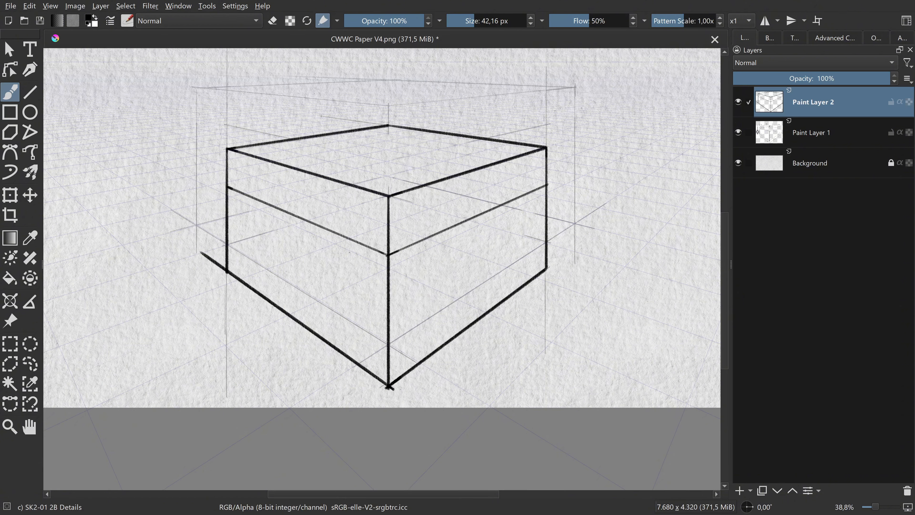
# - Add a new paint layer, set Paint Layer 2's opacity to 30% and hide Paint Layer 1
pyautogui.click(740, 491)
pyautogui.click(811, 133)
pyautogui.moveTo(810, 78); pyautogui.dragTo(779, 78)
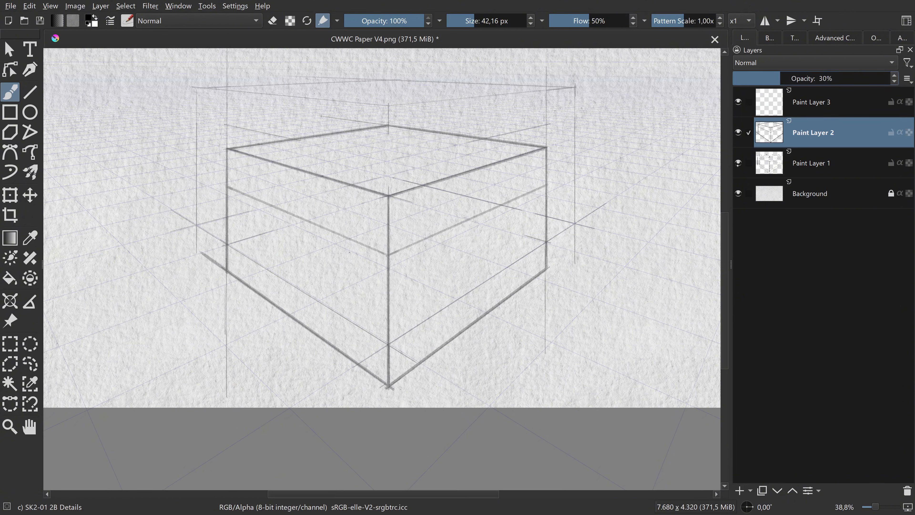
pyautogui.click(739, 163)
# - Ink the block's outer silhouette on Paint Layer 3 with the inkP 22 PenPoc brush from the Ink tag
pyautogui.click(769, 38)
pyautogui.click(795, 62)
pyautogui.click(763, 252)
pyautogui.click(776, 226)
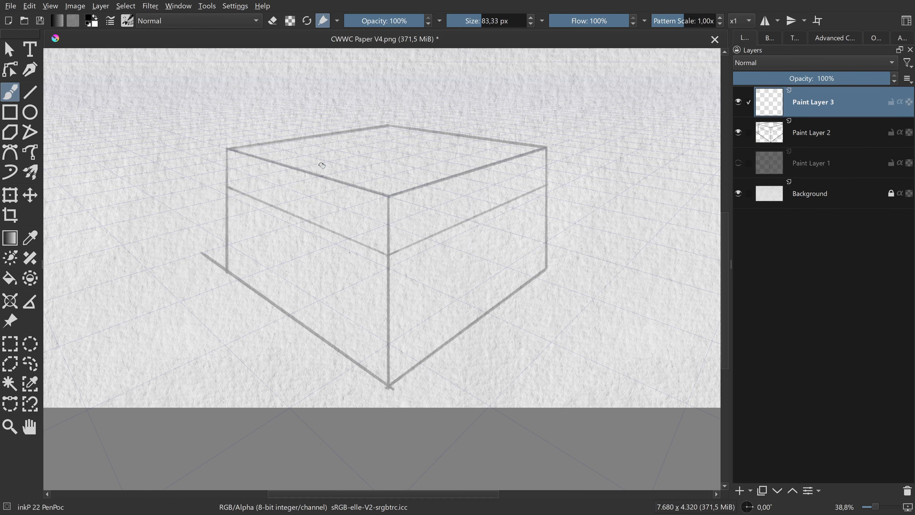
pyautogui.moveTo(240, 148); pyautogui.dragTo(391, 125)
pyautogui.moveTo(227, 148)
pyautogui.mouseDown()
pyautogui.moveTo(228, 271)
pyautogui.moveTo(393, 125)
pyautogui.moveTo(546, 147)
pyautogui.mouseUp()
pyautogui.moveTo(227, 271)
pyautogui.mouseDown()
pyautogui.moveTo(388, 389)
pyautogui.moveTo(547, 269)
pyautogui.mouseUp()
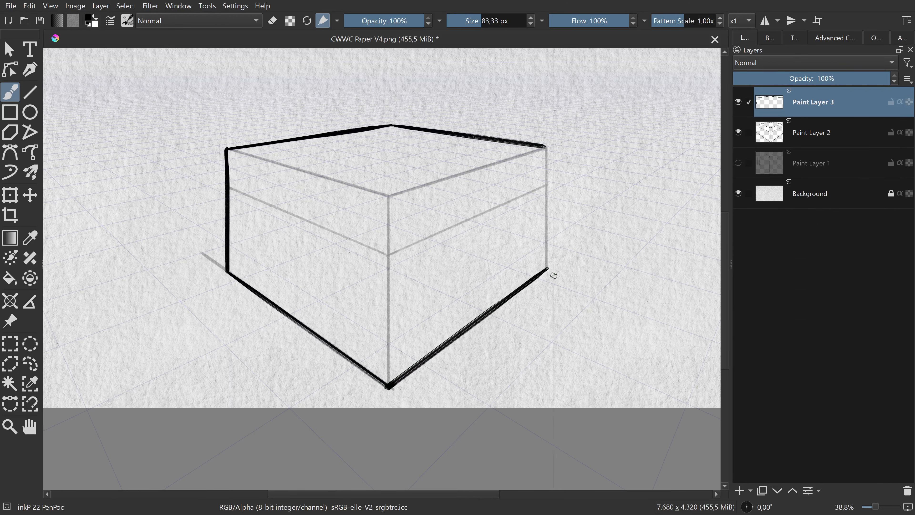
pyautogui.moveTo(546, 147); pyautogui.dragTo(547, 270)
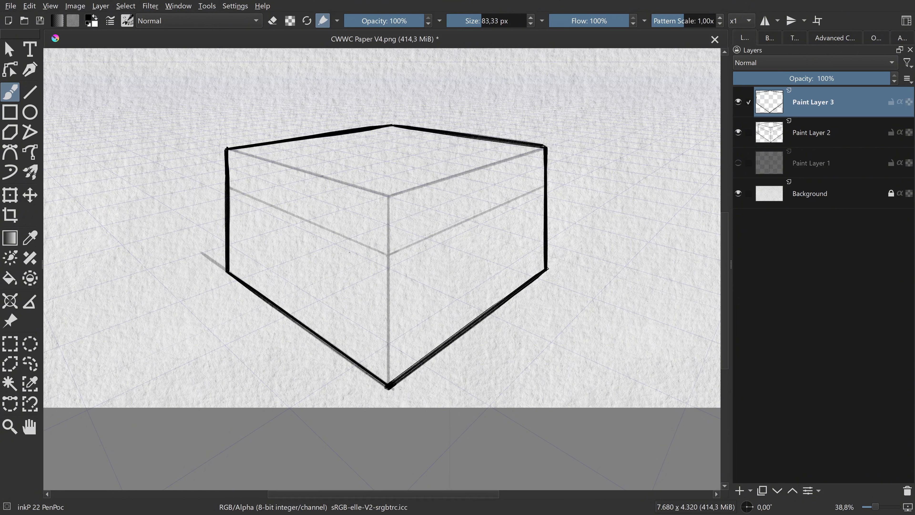
# - On a new layer, turn off assistant snapping and sketch a jagged grass edge around the block with a brush of about 41 px
pyautogui.click(739, 491)
pyautogui.click(769, 38)
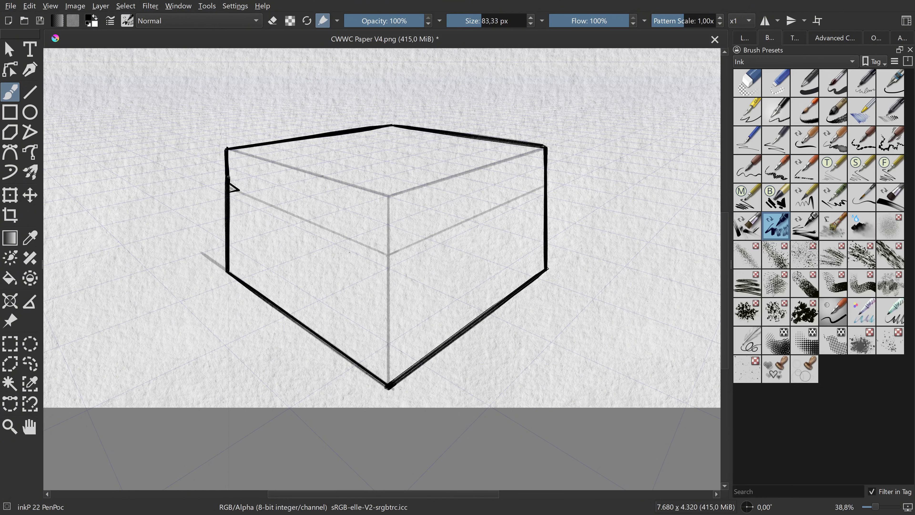
pyautogui.hotkey('ctrl', 'z')
pyautogui.click(795, 38)
pyautogui.click(738, 84)
pyautogui.press('[')
pyautogui.moveTo(229, 190); pyautogui.dragTo(244, 177)
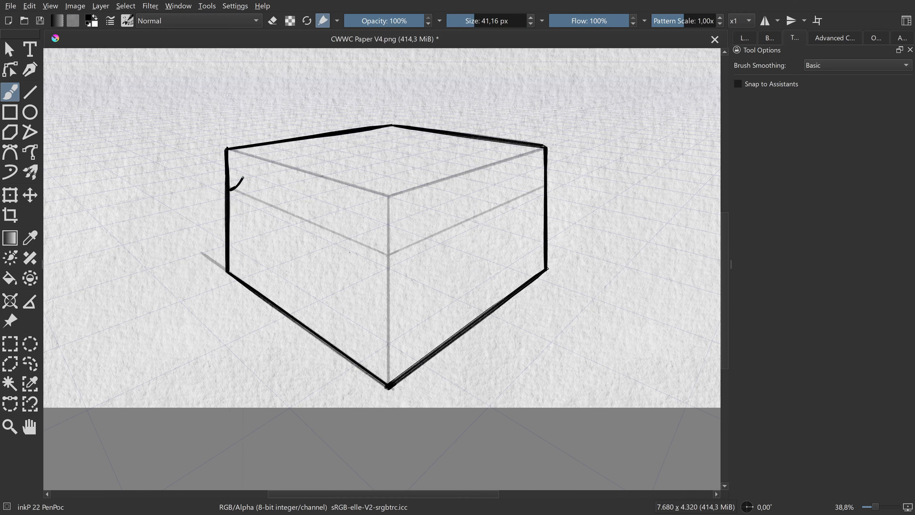
pyautogui.moveTo(316, 198)
pyautogui.mouseDown()
pyautogui.moveTo(376, 216)
pyautogui.moveTo(544, 185)
pyautogui.mouseUp()
# - Add another paint layer, fade Paint Layer 4 and choose the CG InkBrushPen Rough V2 brush
pyautogui.click(745, 38)
pyautogui.click(739, 490)
pyautogui.click(811, 132)
pyautogui.click(811, 78)
pyautogui.click(770, 37)
pyautogui.click(775, 85)
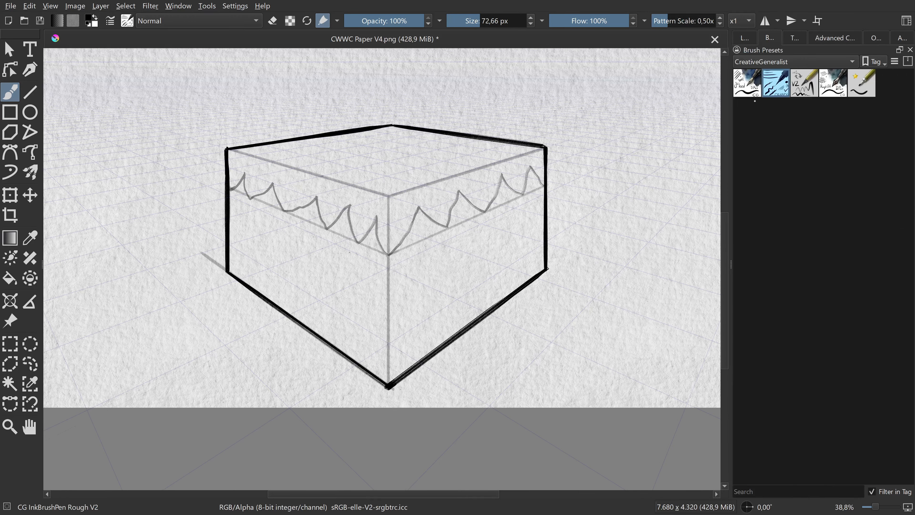
# - Ink the jagged grass edge across both block faces on Paint Layer 5 at about 48 px, redoing faulty strokes
pyautogui.click(744, 38)
pyautogui.moveTo(230, 190)
pyautogui.mouseDown()
pyautogui.moveTo(364, 235)
pyautogui.moveTo(270, 186)
pyautogui.moveTo(351, 209)
pyautogui.moveTo(383, 244)
pyautogui.moveTo(500, 179)
pyautogui.moveTo(523, 194)
pyautogui.mouseUp()
pyautogui.hotkey('ctrl', 'z')
pyautogui.hotkey('ctrl', 'z')
pyautogui.moveTo(485, 211)
pyautogui.mouseDown()
pyautogui.moveTo(512, 188)
pyautogui.moveTo(544, 185)
pyautogui.mouseUp()
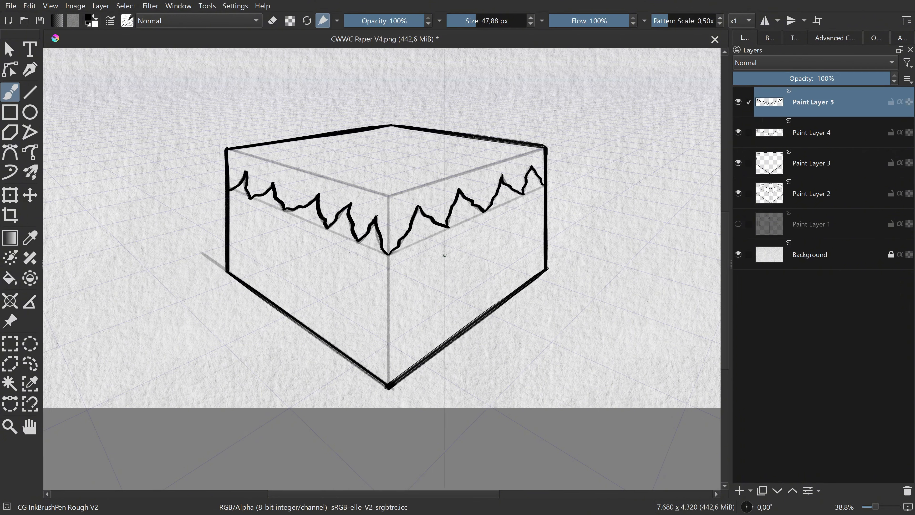
# - Hide the grass sketch layer and merge duplicates of the outline and inked grass layers into one line-art layer
pyautogui.click(739, 133)
pyautogui.keyDown('ctrl'); pyautogui.click(768, 164); pyautogui.keyUp('ctrl')
pyautogui.hotkey('ctrl', 'j')
pyautogui.hotkey('ctrl', 'e')
# - Fill the block's grassy top area with green and swap to the brown colour
pyautogui.click(10, 278)
pyautogui.click(835, 38)
pyautogui.click(389, 170)
pyautogui.press('x')
# - Try brown fills on the block's dirt area with Grow at 4 px and then higher, undoing each fill
pyautogui.click(794, 38)
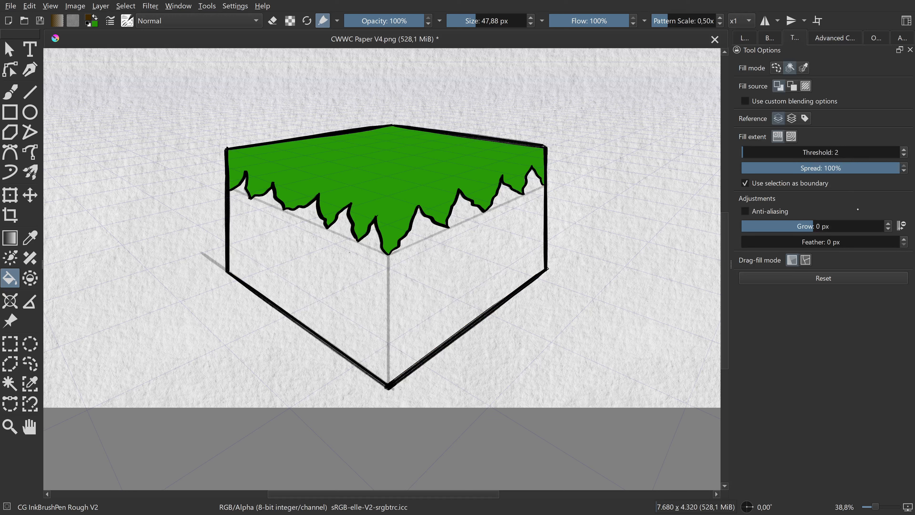
pyautogui.click(888, 223)
pyautogui.click(462, 261)
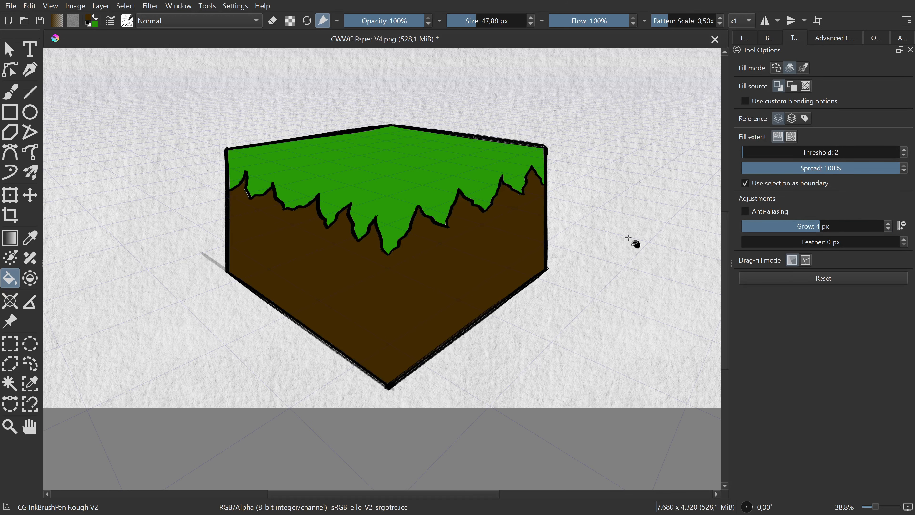
pyautogui.hotkey('ctrl', 'z')
pyautogui.doubleClick(888, 224)
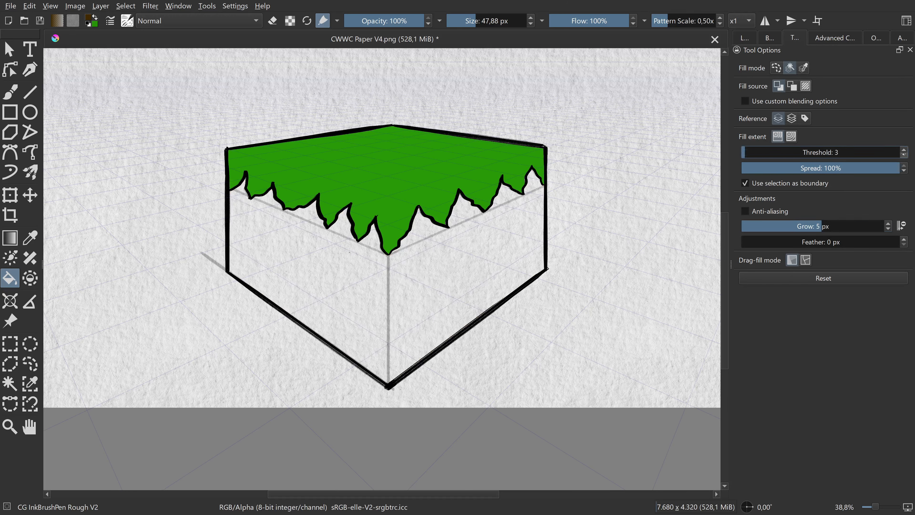
pyautogui.click(904, 150)
pyautogui.click(458, 266)
pyautogui.hotkey('ctrl', 'z')
# - Set the fill's Grow to 7 px and Threshold to 8, and fill the block's dirt area with brown
pyautogui.click(889, 222)
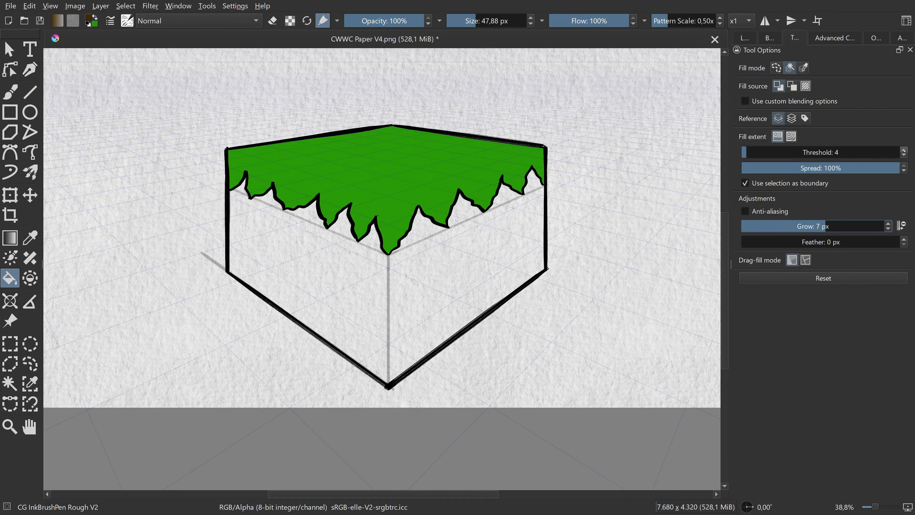
pyautogui.click(904, 150)
pyautogui.click(904, 150)
pyautogui.click(904, 150)
pyautogui.click(904, 150)
pyautogui.click(477, 250)
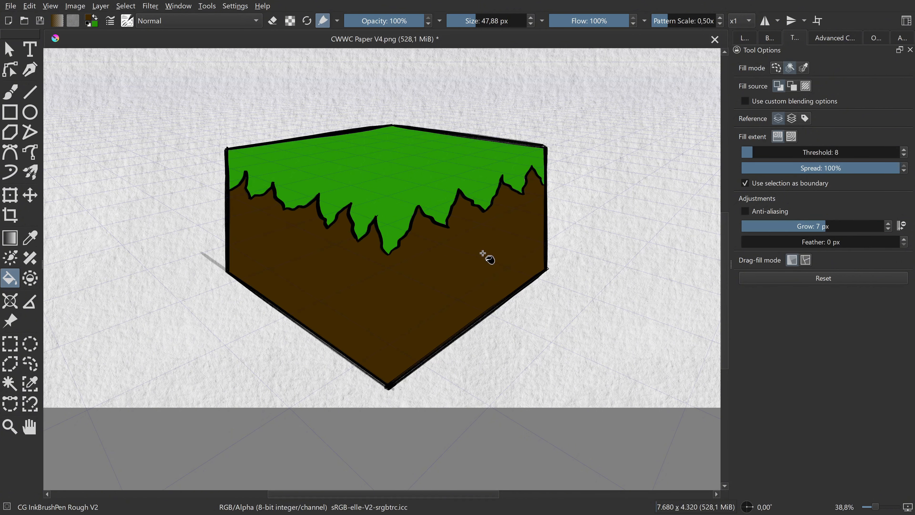
# - Try the coloured layer at 54% opacity with the sampled green, and undo the recent changes
pyautogui.keyDown('ctrl'); pyautogui.click(440, 173); pyautogui.keyUp('ctrl')
pyautogui.click(744, 38)
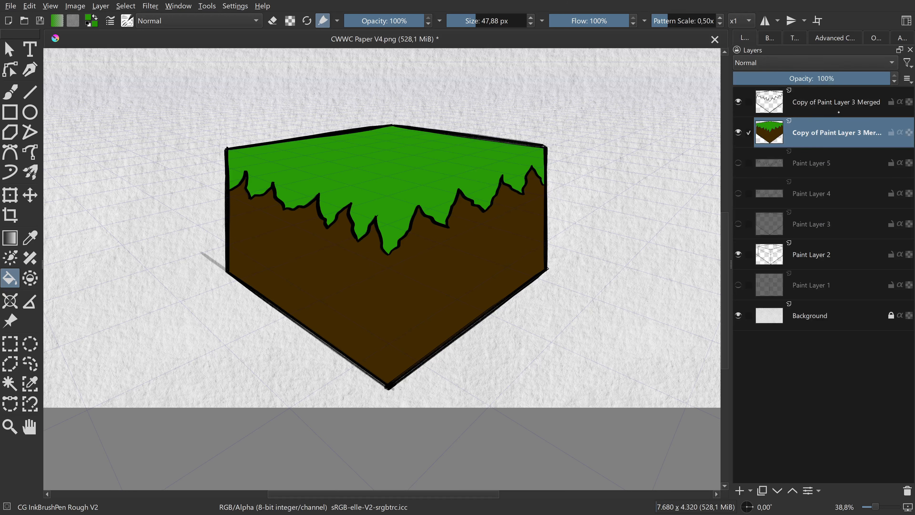
pyautogui.moveTo(847, 79); pyautogui.dragTo(889, 79)
pyautogui.click(818, 79)
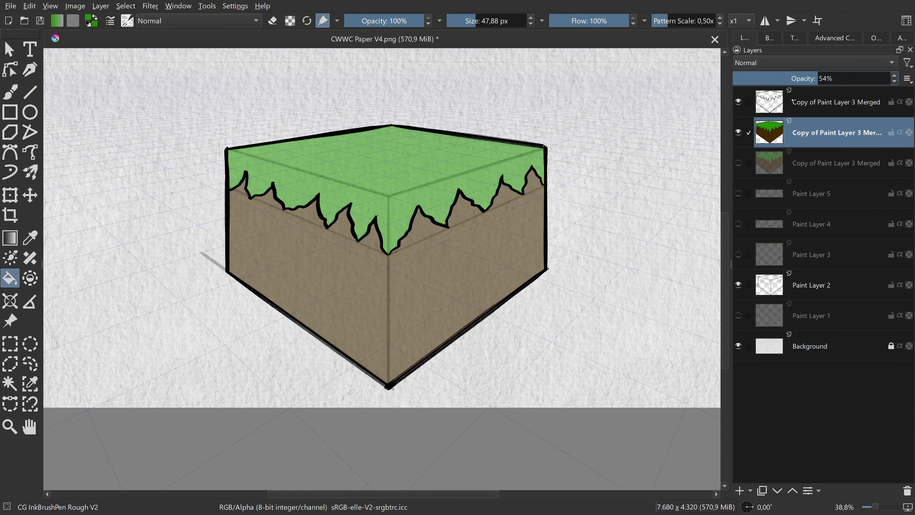
pyautogui.hotkey('ctrl', 'z')
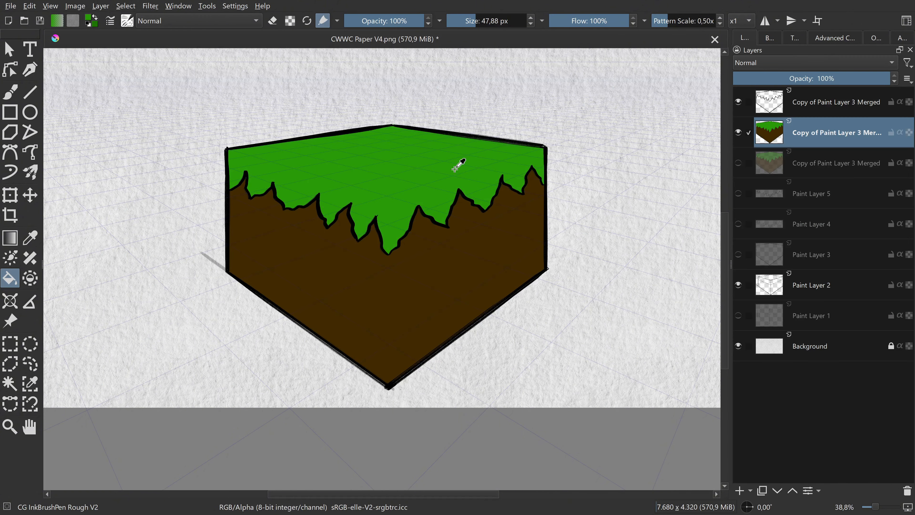
pyautogui.hotkey('ctrl', 'z')
pyautogui.hotkey('ctrl', 'z')
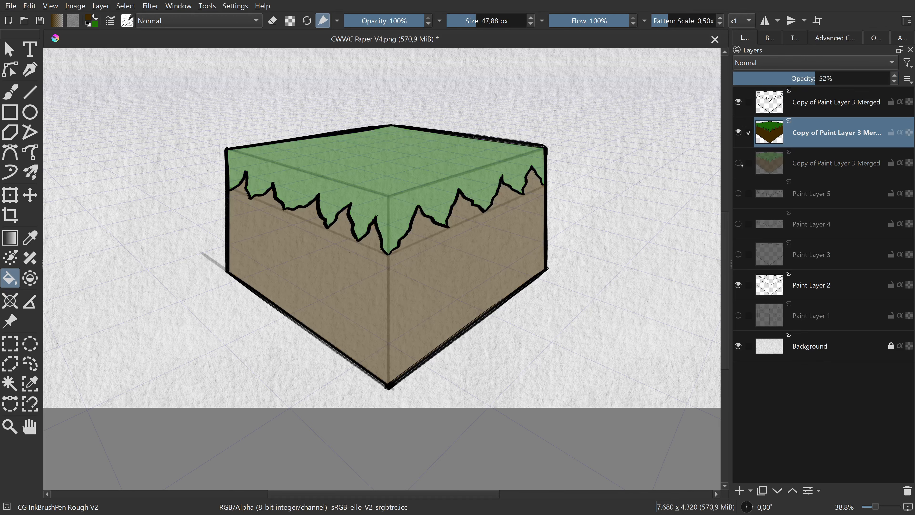
# - Adjust the coloured layer's hue, saturation and lightness with the HSV/HSL filter and set its opacity to 54%
pyautogui.hotkey('ctrl', 'u')
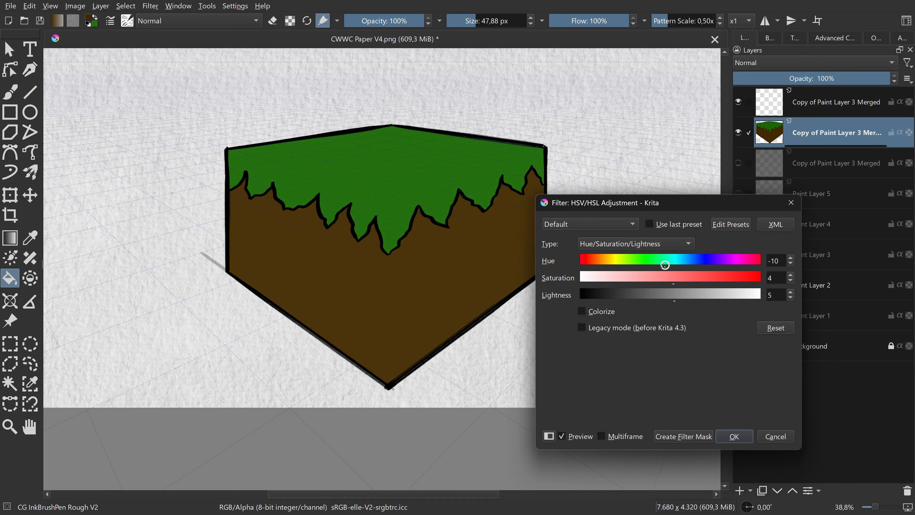
pyautogui.moveTo(665, 264); pyautogui.dragTo(699, 284)
pyautogui.moveTo(674, 300); pyautogui.dragTo(672, 301)
pyautogui.click(740, 432)
pyautogui.click(818, 79)
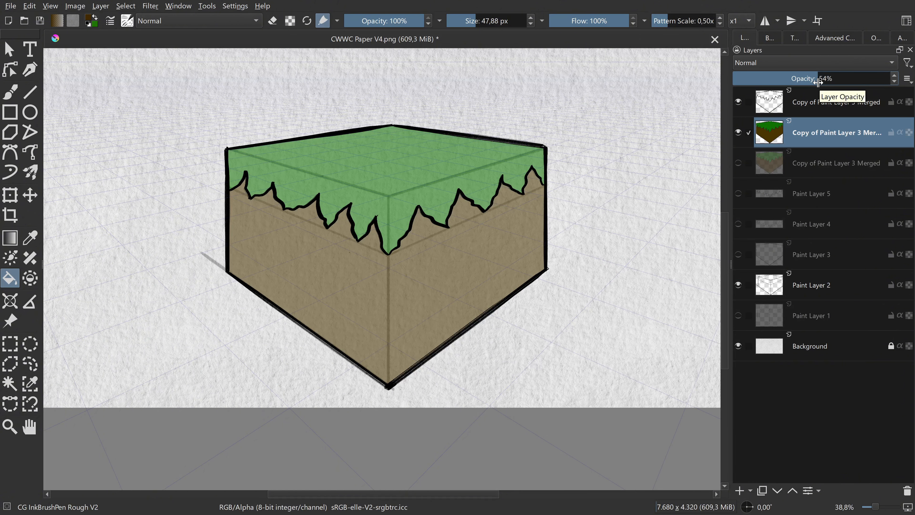
# - Add a paint layer above the colours and pick a brighter green based on the grass shown at 100% opacity
pyautogui.click(739, 490)
pyautogui.press('b')
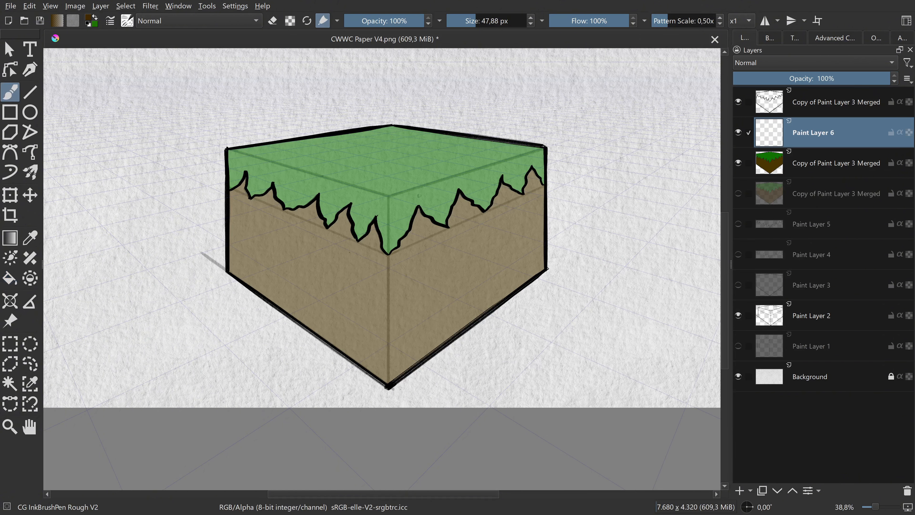
pyautogui.click(777, 161)
pyautogui.moveTo(814, 78); pyautogui.dragTo(913, 76)
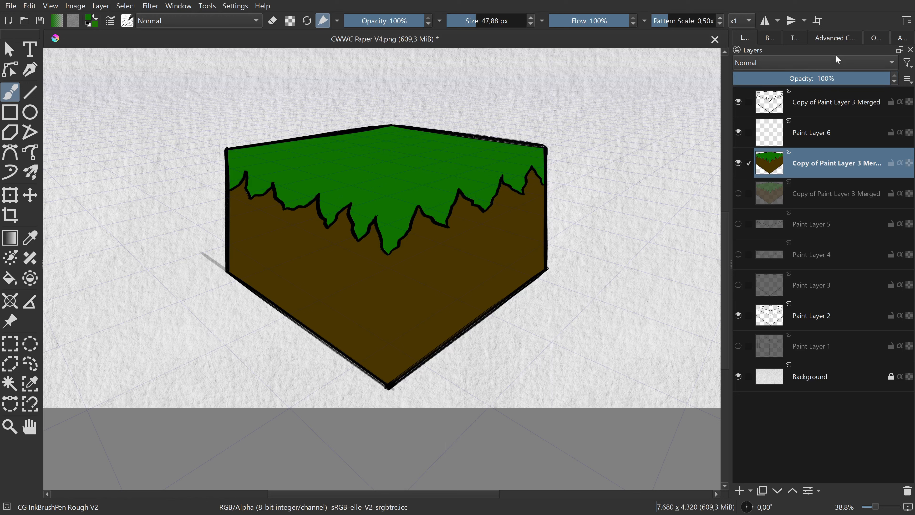
pyautogui.click(835, 38)
pyautogui.click(862, 262)
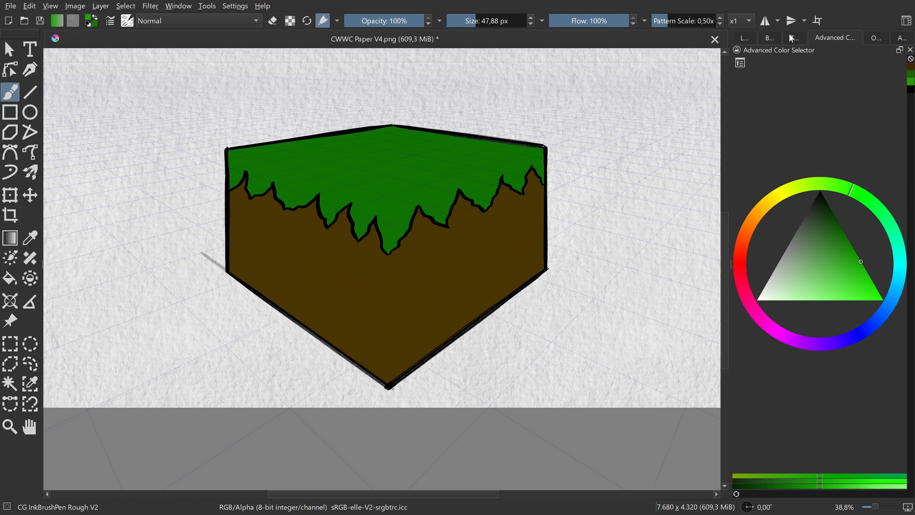
# - Reduce the coloured layer's opacity again and enable Snap to Assistants for the freehand brush
pyautogui.click(769, 37)
pyautogui.click(743, 37)
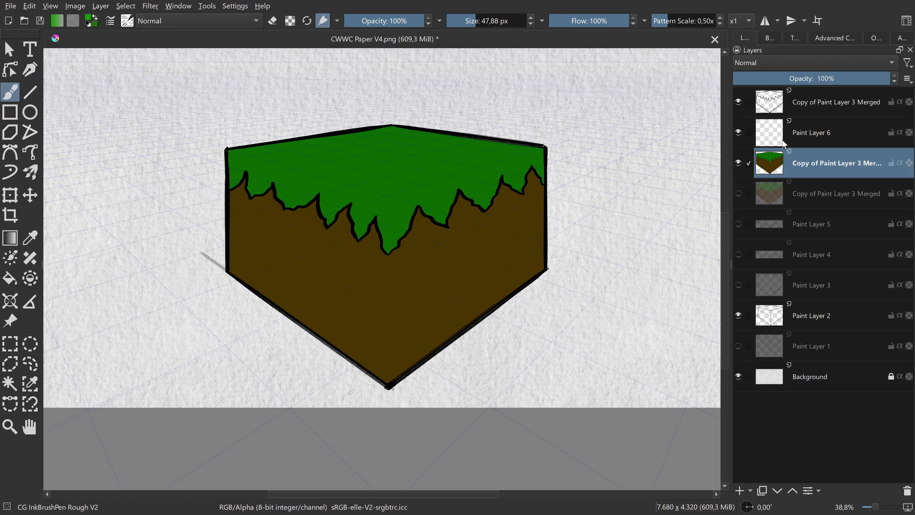
pyautogui.click(815, 79)
pyautogui.click(769, 37)
pyautogui.click(795, 37)
pyautogui.click(738, 84)
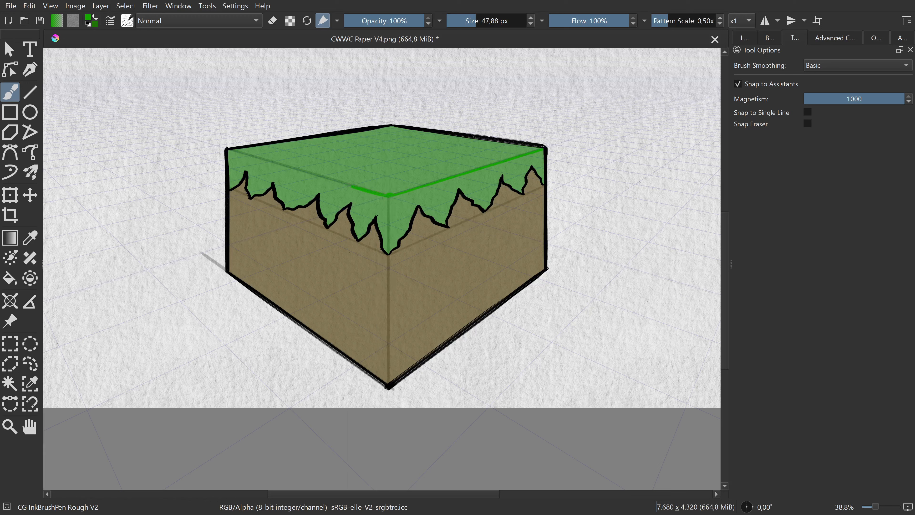
# - Draw a bright green line along the front-left edge of the grass top, following the perspective assistant
pyautogui.moveTo(353, 186); pyautogui.dragTo(230, 150)
pyautogui.press('f')
pyautogui.press('b')
pyautogui.click(877, 37)
pyautogui.click(834, 38)
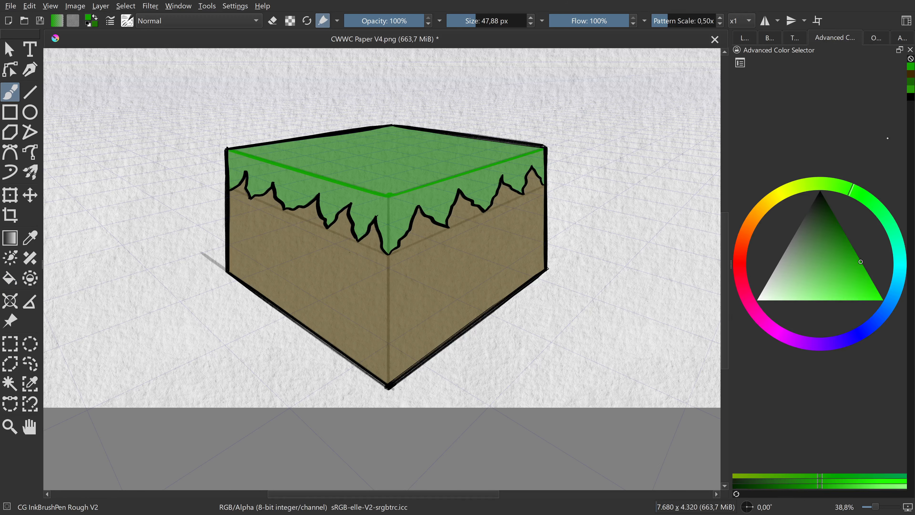
# - Reduce the coloured layer's opacity to 52% and draw the grass's vertical front edge in green on Paint Layer 6
pyautogui.click(745, 38)
pyautogui.click(829, 163)
pyautogui.moveTo(872, 78)
pyautogui.mouseDown()
pyautogui.moveTo(896, 78)
pyautogui.moveTo(814, 79)
pyautogui.mouseUp()
pyautogui.keyDown('ctrl'); pyautogui.click(455, 193); pyautogui.keyUp('ctrl')
pyautogui.click(847, 39)
pyautogui.click(853, 252)
pyautogui.click(745, 38)
pyautogui.click(813, 132)
pyautogui.moveTo(389, 195); pyautogui.dragTo(389, 242)
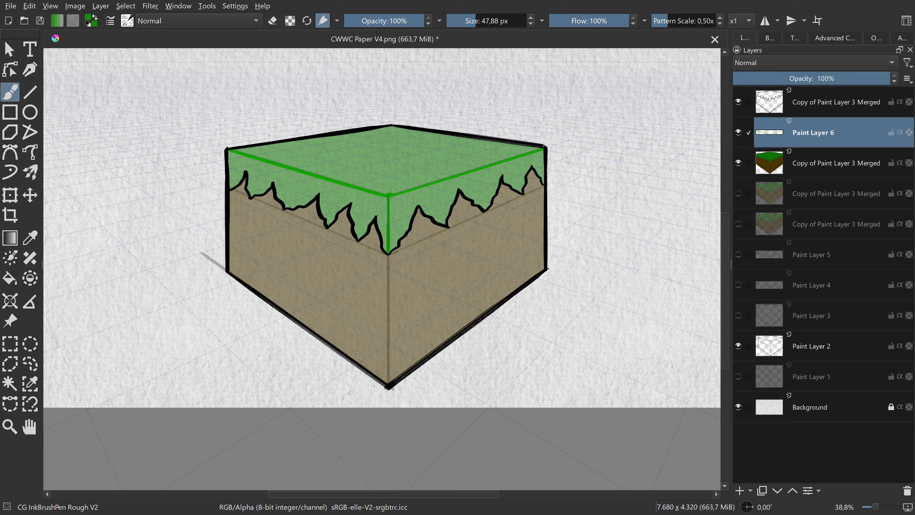
# - Duplicate Paint Layer 6 together with the coloured layer, hide the originals and set the coloured copy's opacity to 100%
pyautogui.keyDown('ctrl'); pyautogui.click(836, 164); pyautogui.keyUp('ctrl')
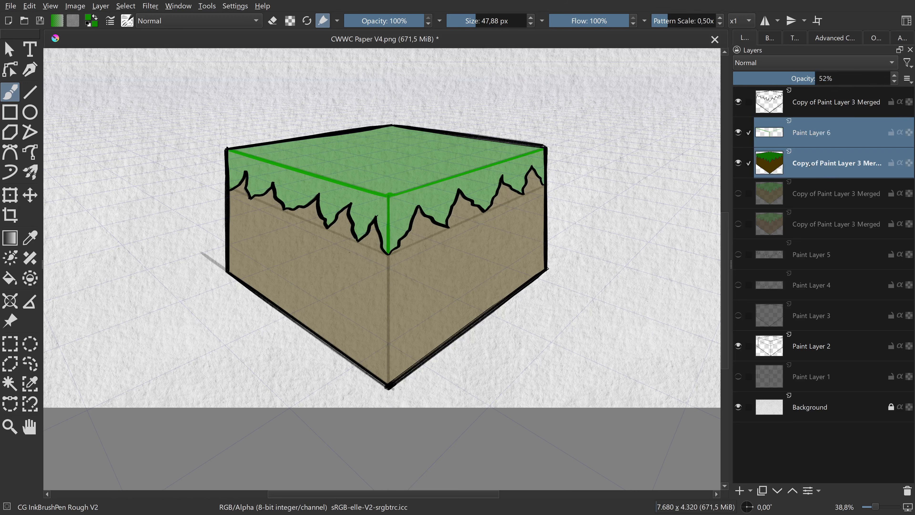
pyautogui.hotkey('ctrl', 'j')
pyautogui.click(739, 194)
pyautogui.click(738, 224)
pyautogui.click(836, 163)
pyautogui.moveTo(818, 78); pyautogui.dragTo(890, 79)
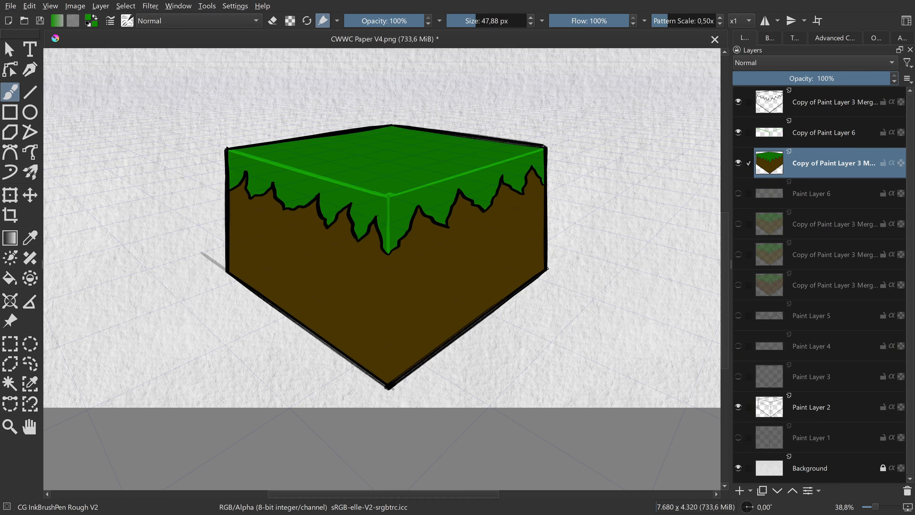
# - Merge the copy of Paint Layer 6 with the full-opacity coloured copy
pyautogui.keyDown('ctrl'); pyautogui.click(829, 132); pyautogui.keyUp('ctrl')
pyautogui.rightClick(829, 130)
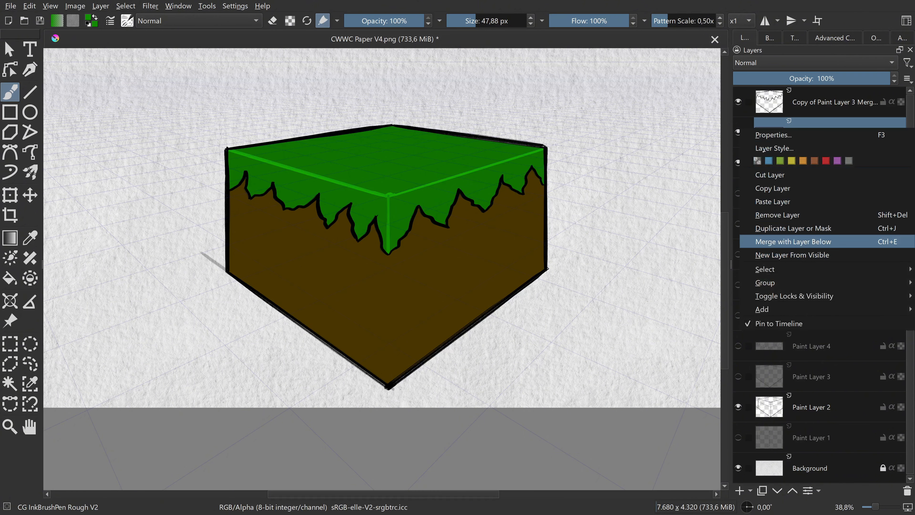
pyautogui.click(793, 242)
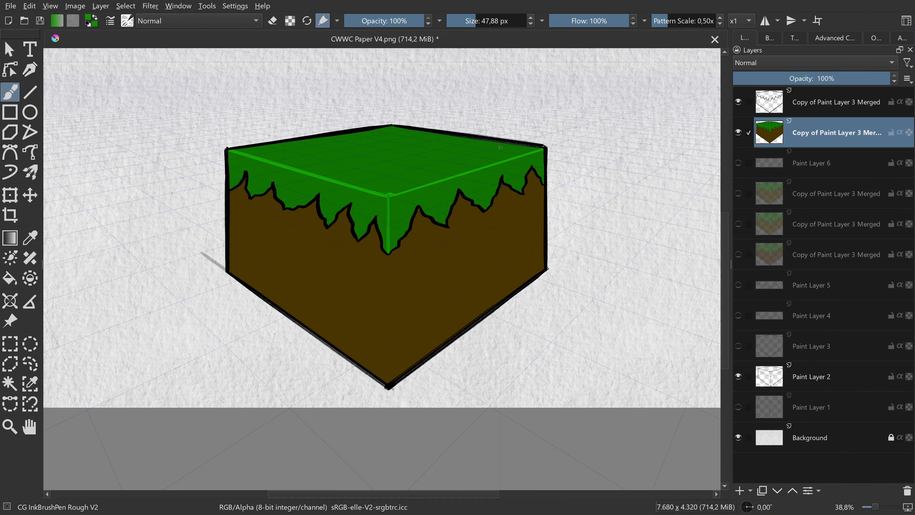
# - Fill the left grass side with a medium green and the top face with a brighter green
pyautogui.press('f')
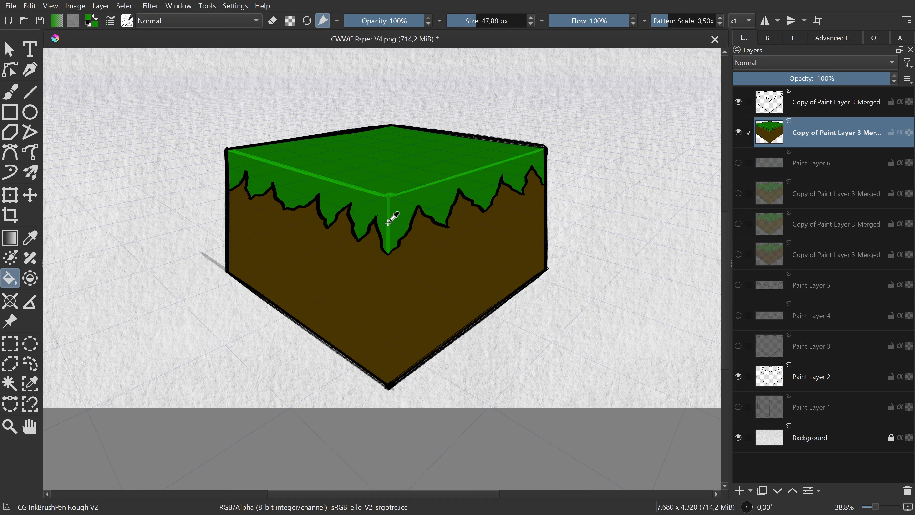
pyautogui.click(366, 209)
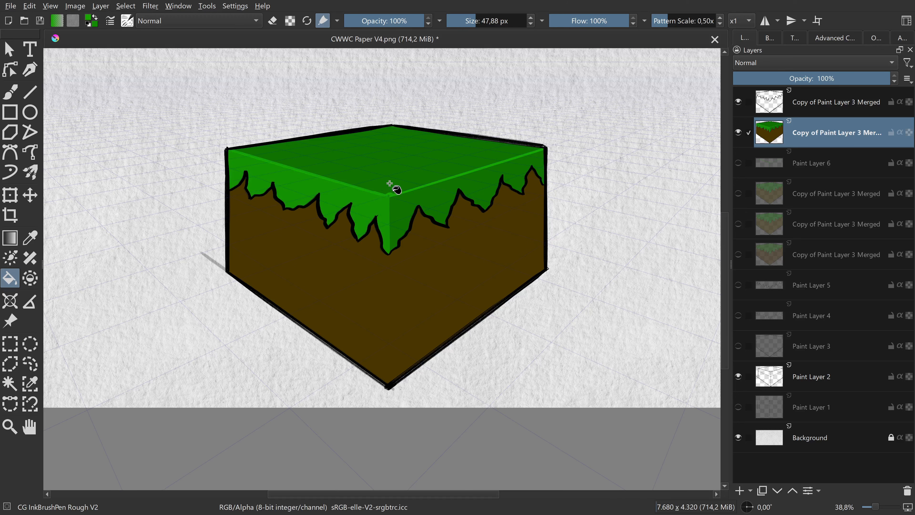
pyautogui.click(397, 177)
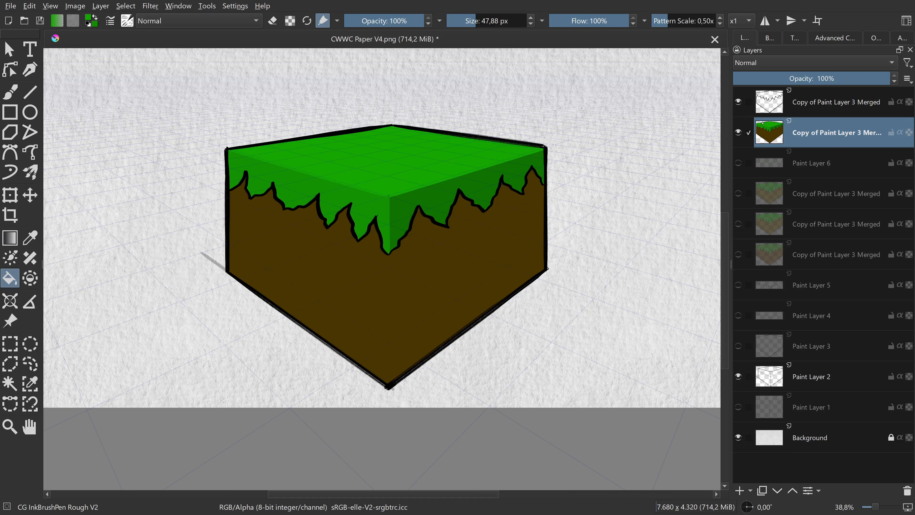
# - Lower the global opacity of the perspective assistants to 8%
pyautogui.click(10, 301)
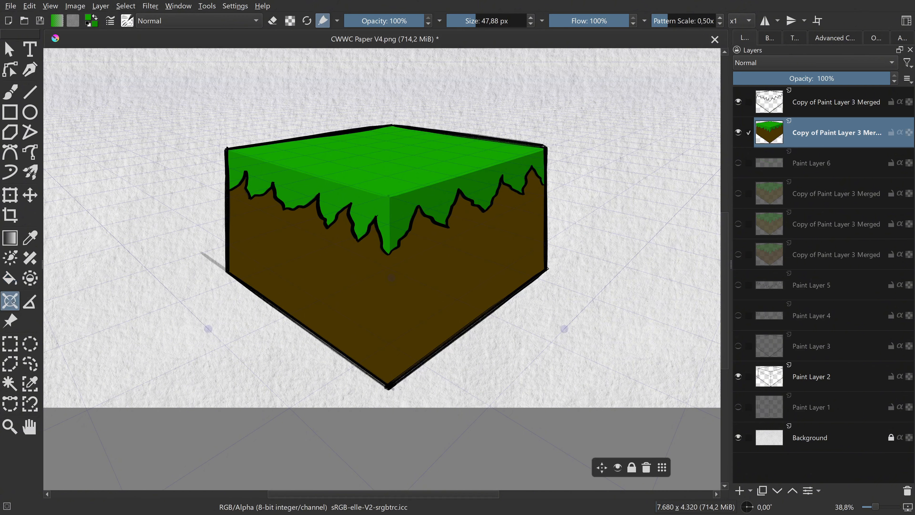
pyautogui.click(835, 38)
pyautogui.click(795, 38)
pyautogui.rightClick(749, 118)
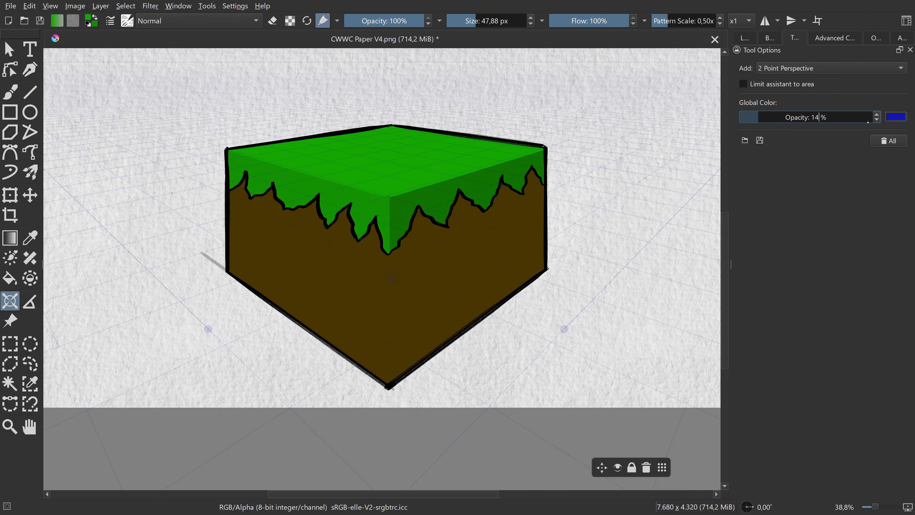
pyautogui.moveTo(758, 117); pyautogui.dragTo(744, 117)
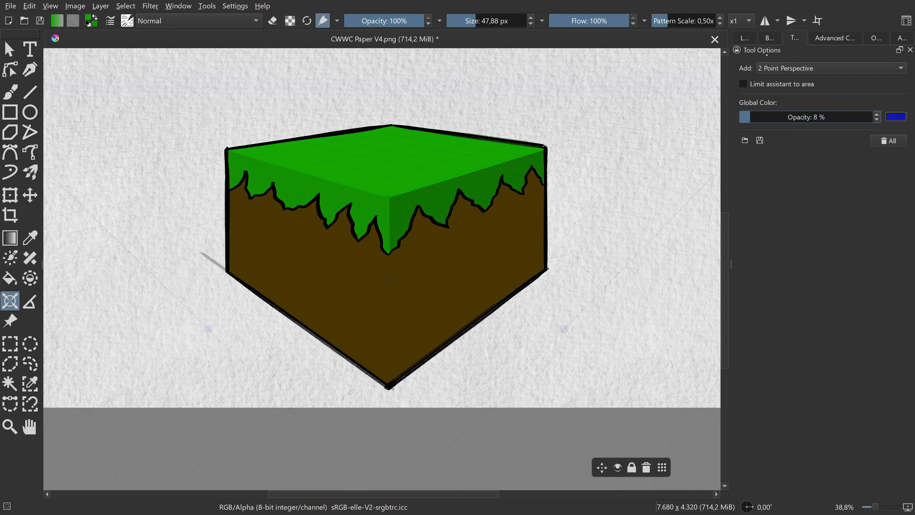
# - Hide the sketch on Paint Layer 2, toggle the ink layer's visibility off and on, and return to the freehand brush
pyautogui.click(744, 38)
pyautogui.click(738, 376)
pyautogui.click(739, 102)
pyautogui.click(738, 102)
pyautogui.press('b')
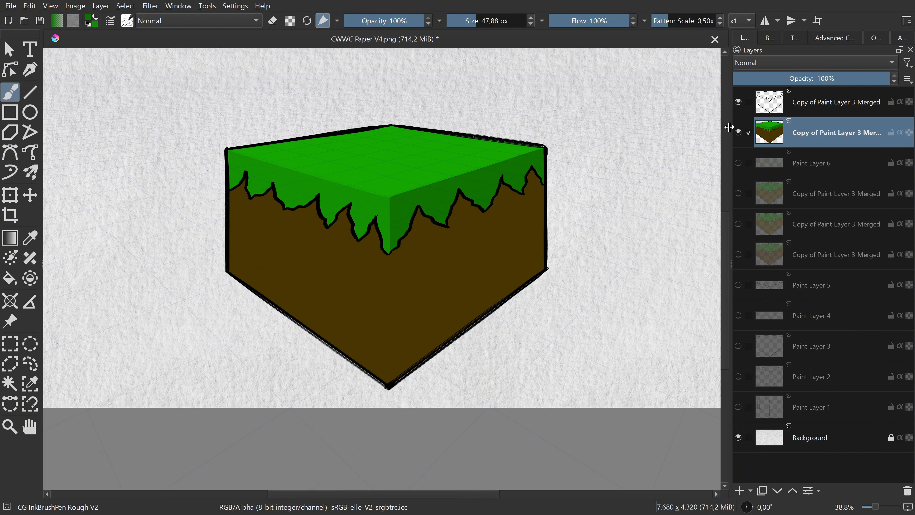
# - Add a paint layer above the colours and draw the dirt's vertical front edge in a lighter brown based on the dirt colour
pyautogui.keyDown('ctrl'); pyautogui.click(519, 217); pyautogui.keyUp('ctrl')
pyautogui.click(835, 38)
pyautogui.rightClick(836, 481)
pyautogui.click(744, 38)
pyautogui.click(740, 490)
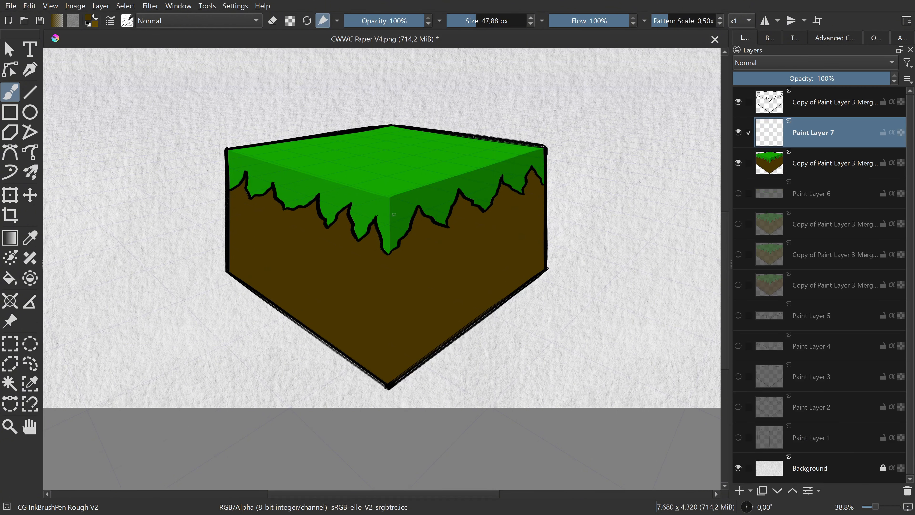
pyautogui.hotkey('ctrl', 'z')
pyautogui.click(835, 38)
pyautogui.click(854, 253)
pyautogui.click(846, 240)
pyautogui.click(745, 37)
pyautogui.moveTo(388, 254); pyautogui.dragTo(388, 384)
# - Duplicate Paint Layer 7 together with the coloured layer
pyautogui.press('e')
pyautogui.hotkey('ctrl', 't')
pyautogui.press('Return')
pyautogui.keyDown('ctrl'); pyautogui.click(829, 162); pyautogui.keyUp('ctrl')
pyautogui.hotkey('ctrl', 'j')
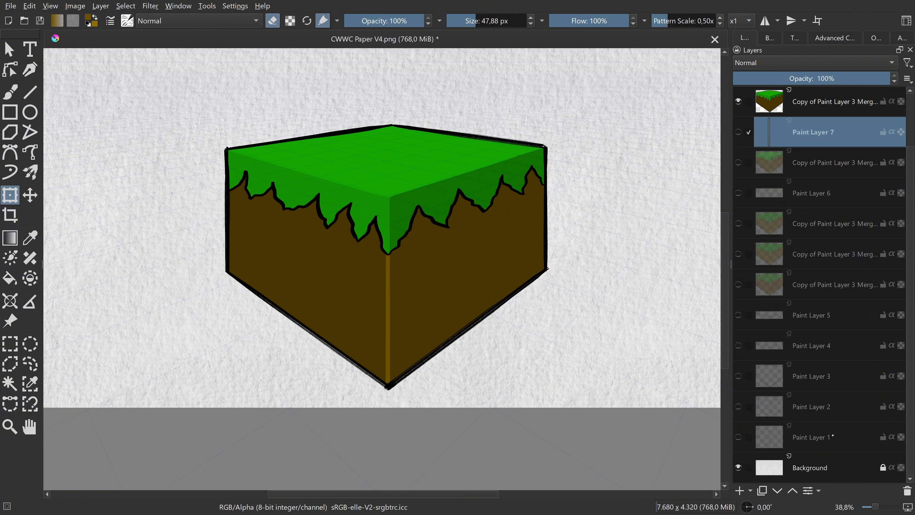
# - Group the superseded layers, rename the group "Old Group 1" and hide it
pyautogui.keyDown('shift'); pyautogui.click(833, 435); pyautogui.keyUp('shift')
pyautogui.hotkey('ctrl', 'g')
pyautogui.doubleClick(804, 194)
pyautogui.press('Home')
pyautogui.write('old')
pyautogui.press('End')
pyautogui.write('1')
pyautogui.press('Return')
pyautogui.click(825, 163)
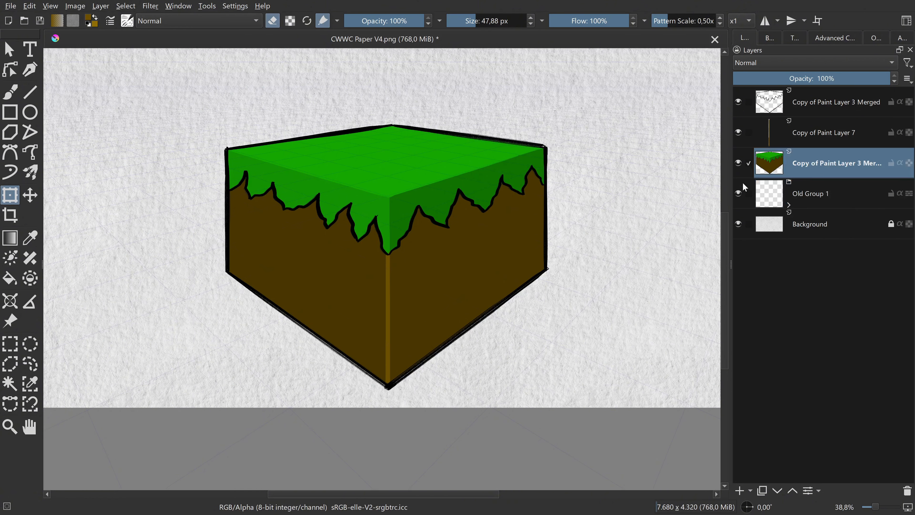
pyautogui.click(738, 194)
# - Merge the brown edge line into the coloured layer and fill the left dirt face with the lighter brown
pyautogui.rightClick(810, 133)
pyautogui.click(811, 238)
pyautogui.press('f')
pyautogui.click(352, 270)
pyautogui.hotkey('ctrl', 'z')
pyautogui.press('e')
pyautogui.click(351, 270)
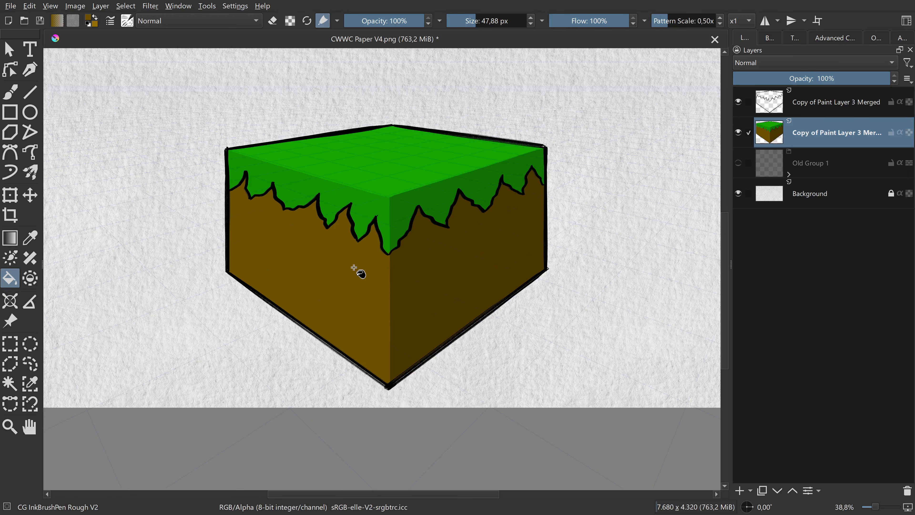
# - Duplicate the coloured layer, move one copy into Old Group 1, and collapse and hide the group
pyautogui.hotkey('ctrl', 'j')
pyautogui.click(772, 169)
pyautogui.moveTo(772, 170); pyautogui.dragTo(789, 207)
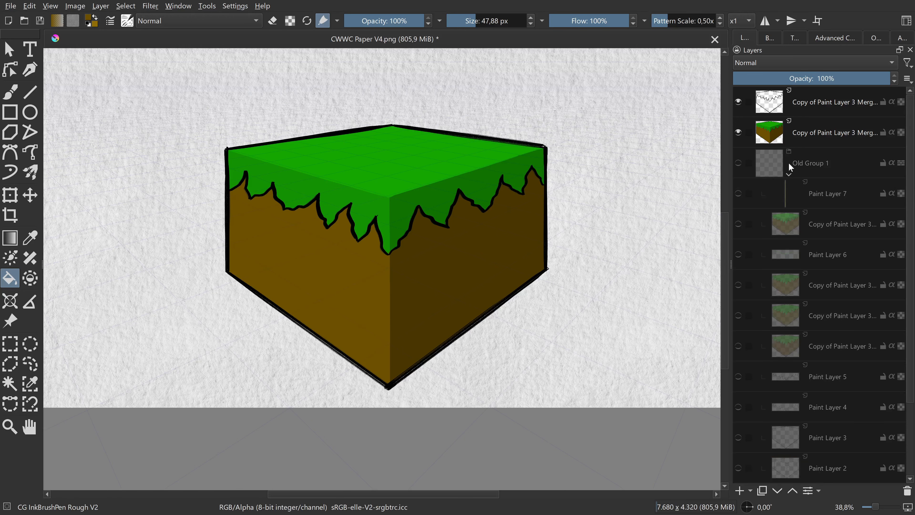
pyautogui.click(788, 174)
pyautogui.hotkey('ctrl', 'z')
pyautogui.click(739, 193)
pyautogui.moveTo(773, 167); pyautogui.dragTo(790, 207)
pyautogui.moveTo(808, 464); pyautogui.dragTo(807, 108)
pyautogui.scroll(3, 793, 184)
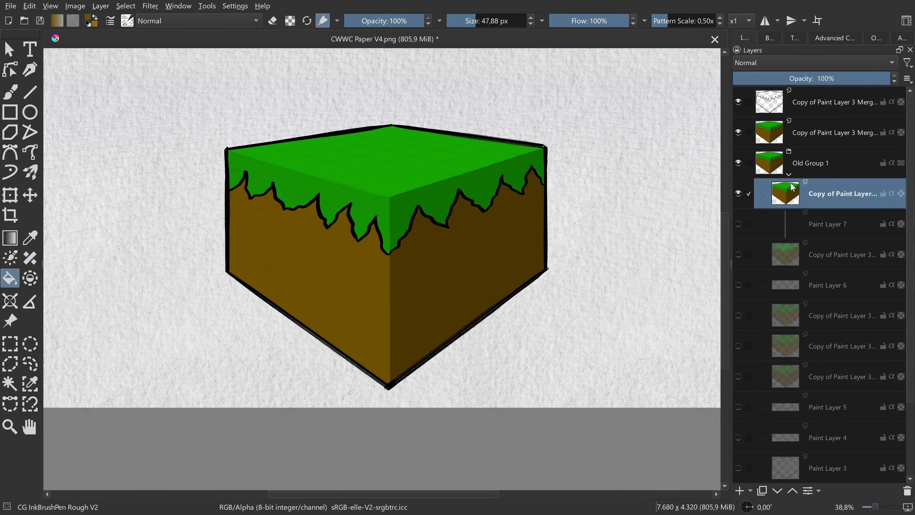
pyautogui.click(788, 174)
pyautogui.click(738, 163)
# - Pick a slightly lighter brown, set the brush size to 230.46 px and add a paint layer above the colours
pyautogui.click(793, 133)
pyautogui.press('b')
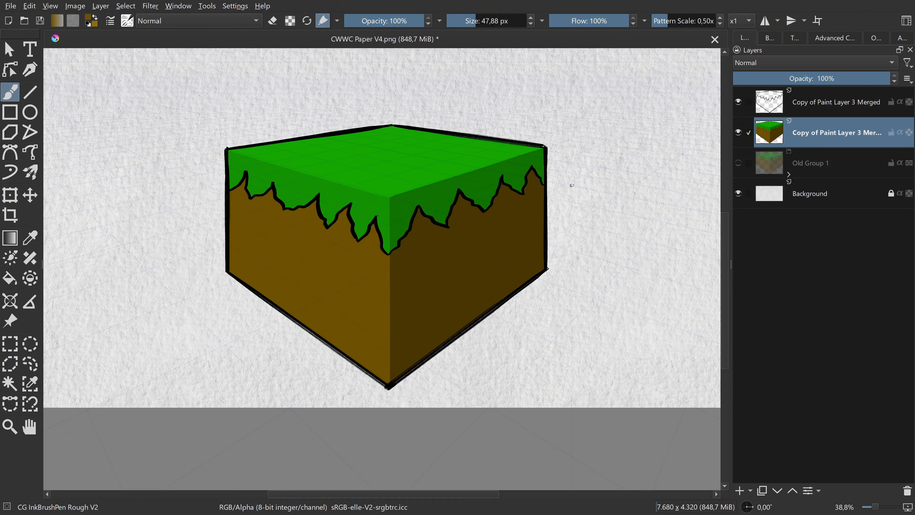
pyautogui.click(835, 37)
pyautogui.click(850, 245)
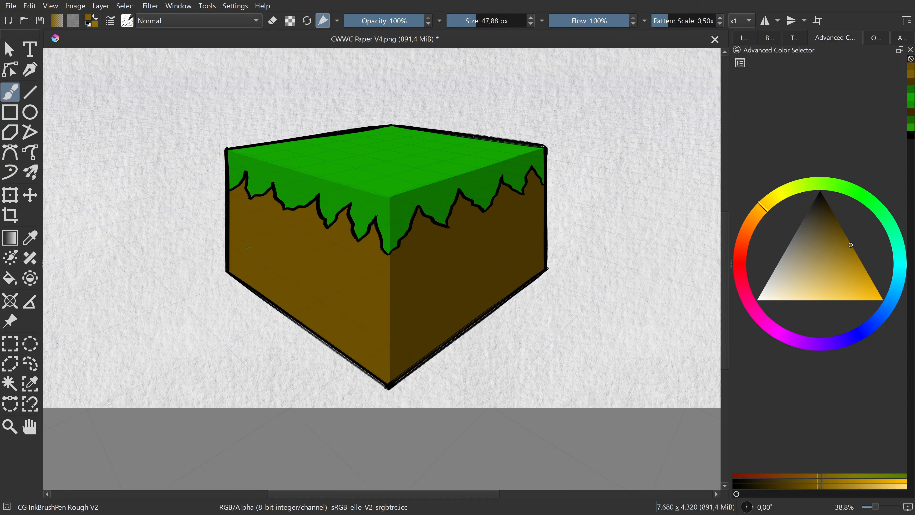
pyautogui.click(496, 22)
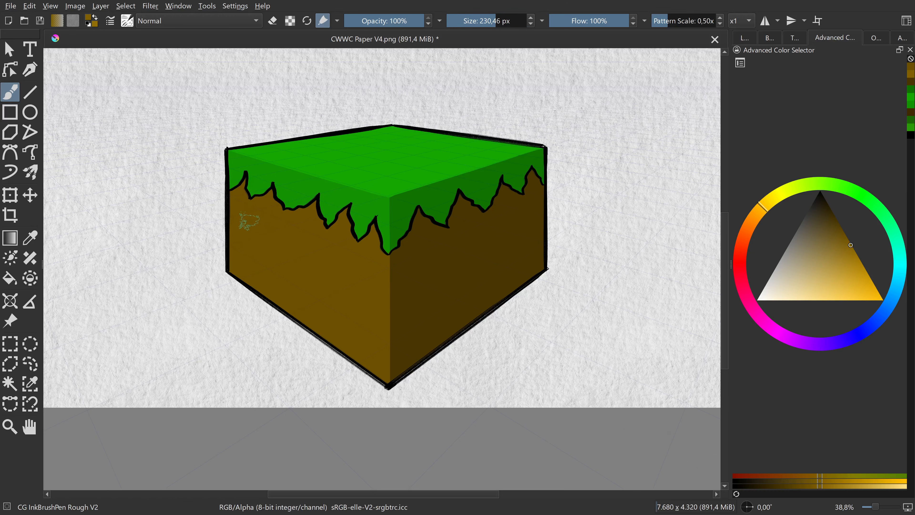
pyautogui.click(744, 37)
pyautogui.click(739, 490)
# - Paint lighter brown patches across the left dirt face on Paint Layer 8, undoing misplaced strokes
pyautogui.moveTo(245, 222); pyautogui.dragTo(300, 247)
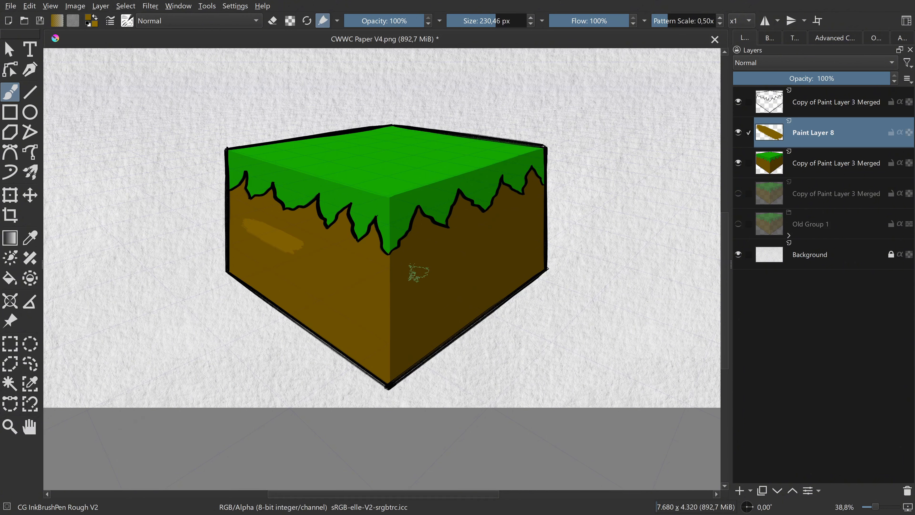
pyautogui.moveTo(420, 261); pyautogui.dragTo(450, 248)
pyautogui.hotkey('ctrl', 'z')
pyautogui.moveTo(280, 279); pyautogui.dragTo(311, 295)
pyautogui.hotkey('ctrl', 'z')
pyautogui.moveTo(324, 256); pyautogui.dragTo(372, 280)
pyautogui.moveTo(338, 318); pyautogui.dragTo(382, 347)
pyautogui.moveTo(238, 254); pyautogui.dragTo(230, 250)
# - Adjust the brown shade and add more patches near the existing ones on the left dirt face
pyautogui.click(835, 38)
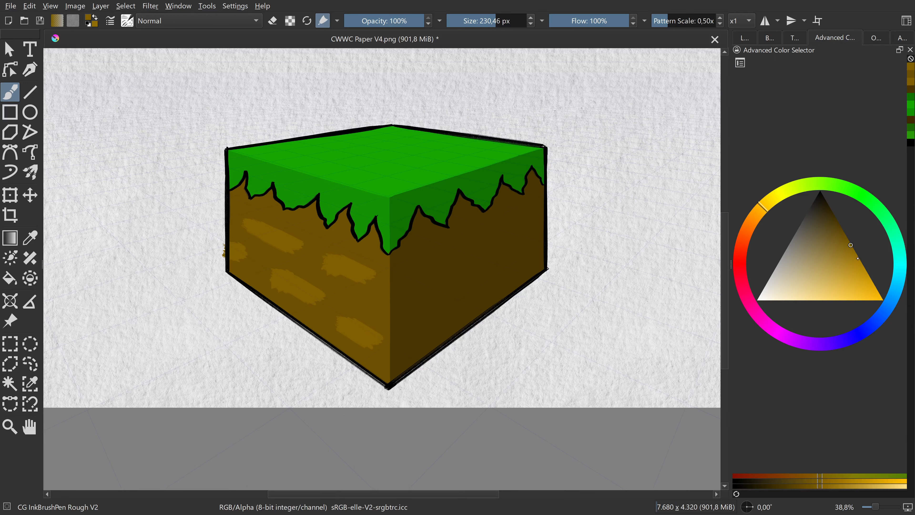
pyautogui.click(855, 251)
pyautogui.moveTo(313, 268); pyautogui.dragTo(304, 265)
pyautogui.hotkey('ctrl', 'z')
pyautogui.click(850, 244)
pyautogui.moveTo(352, 300); pyautogui.dragTo(377, 312)
pyautogui.moveTo(265, 225); pyautogui.dragTo(298, 238)
pyautogui.moveTo(345, 256); pyautogui.dragTo(369, 268)
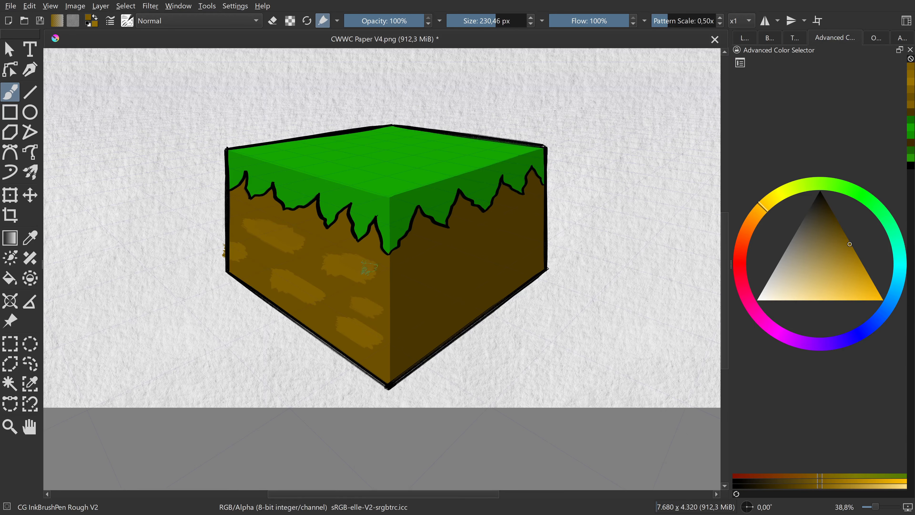
pyautogui.moveTo(339, 338); pyautogui.dragTo(371, 351)
pyautogui.moveTo(239, 202); pyautogui.dragTo(228, 210)
pyautogui.moveTo(362, 259); pyautogui.dragTo(387, 284)
# - Select the strip outside the block's left edge and delete the brown overspill there
pyautogui.click(9, 344)
pyautogui.moveTo(210, 189); pyautogui.dragTo(226, 276)
pyautogui.press('Delete')
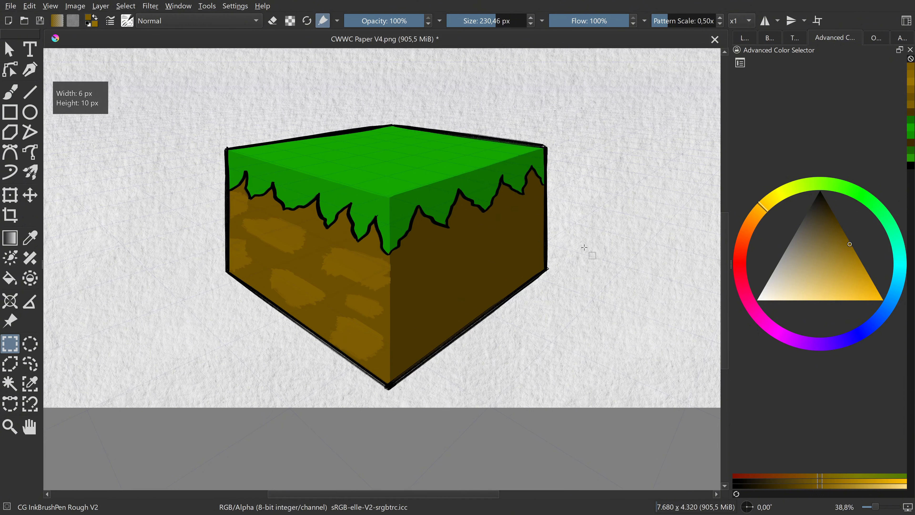
# - Paint darker brown patches across the right dirt face on a separate paint layer, with Snap to Assistants off
pyautogui.click(835, 38)
pyautogui.click(841, 226)
pyautogui.click(770, 39)
pyautogui.moveTo(411, 265); pyautogui.dragTo(514, 234)
pyautogui.click(794, 38)
pyautogui.moveTo(470, 293); pyautogui.dragTo(512, 278)
pyautogui.moveTo(517, 213); pyautogui.dragTo(540, 204)
pyautogui.moveTo(426, 303); pyautogui.dragTo(450, 299)
pyautogui.moveTo(530, 256); pyautogui.dragTo(547, 256)
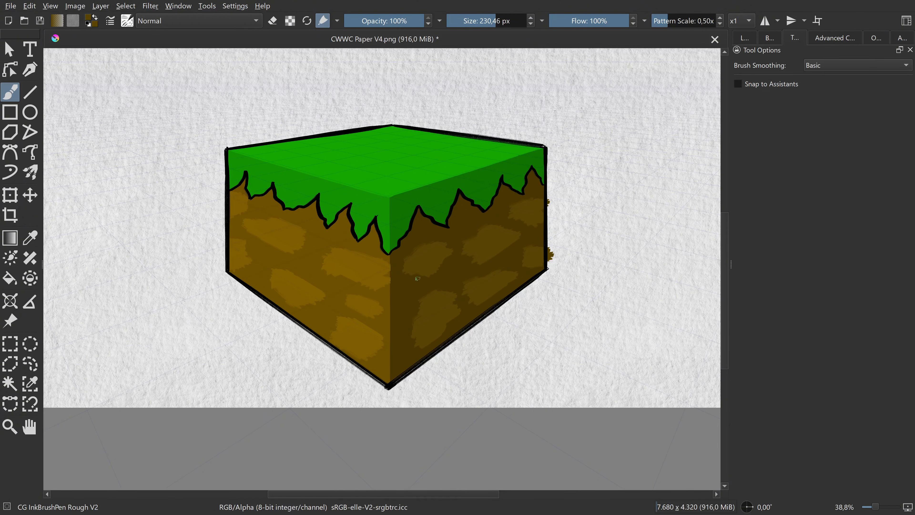
pyautogui.moveTo(413, 277); pyautogui.dragTo(420, 276)
pyautogui.moveTo(393, 280); pyautogui.dragTo(394, 268)
# - Select the area outside the block's right edge and delete the brown overspill there
pyautogui.hotkey('ctrl', 'r')
pyautogui.moveTo(341, 198)
pyautogui.mouseDown()
pyautogui.moveTo(379, 304)
pyautogui.moveTo(390, 367)
pyautogui.mouseUp()
pyautogui.moveTo(618, 124); pyautogui.dragTo(546, 326)
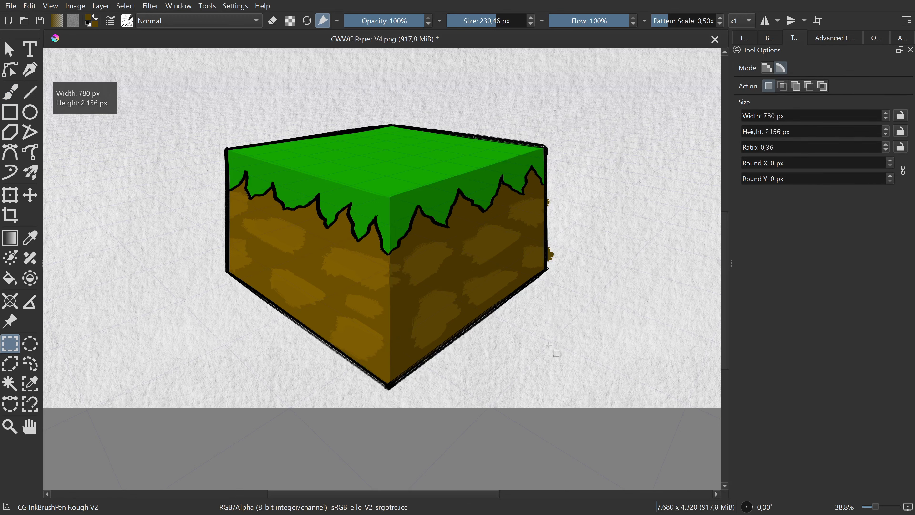
pyautogui.click(566, 254)
pyautogui.moveTo(342, 252); pyautogui.dragTo(394, 409)
pyautogui.click(552, 317)
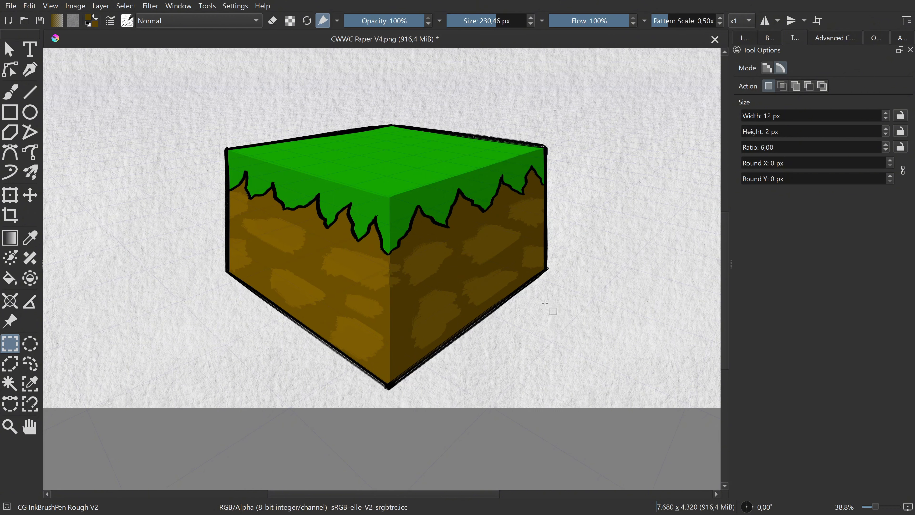
# - Add a paint layer, set the brush size to 72.66 px and paint brighter green grass strokes on the top face
pyautogui.click(753, 37)
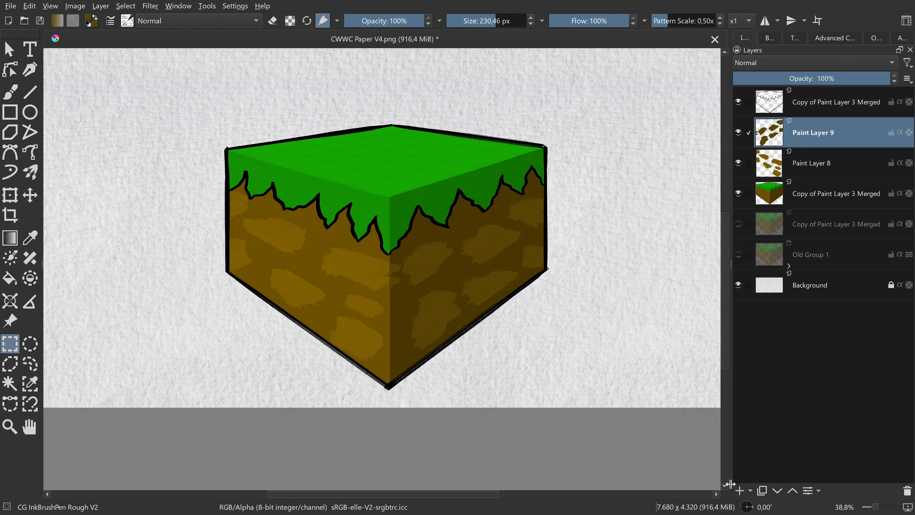
pyautogui.click(739, 490)
pyautogui.press('b')
pyautogui.click(307, 20)
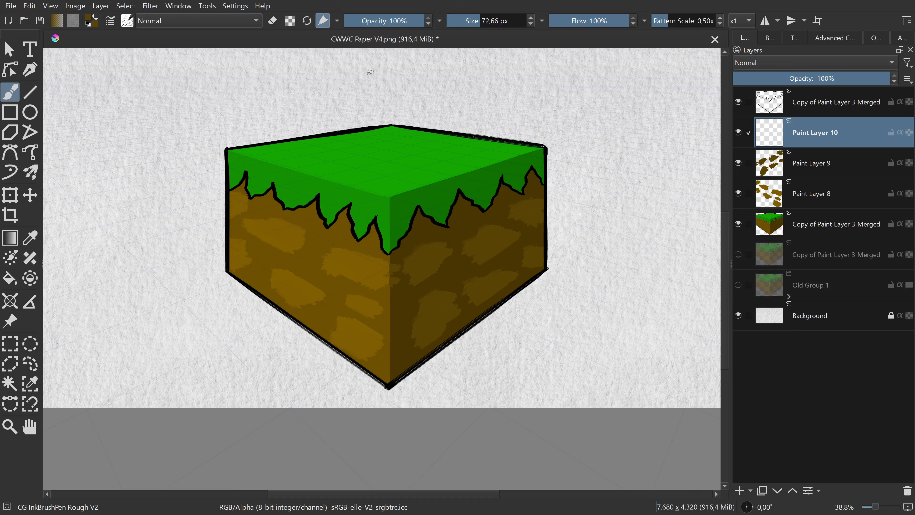
pyautogui.click(835, 39)
pyautogui.keyDown('ctrl'); pyautogui.click(458, 181); pyautogui.keyUp('ctrl')
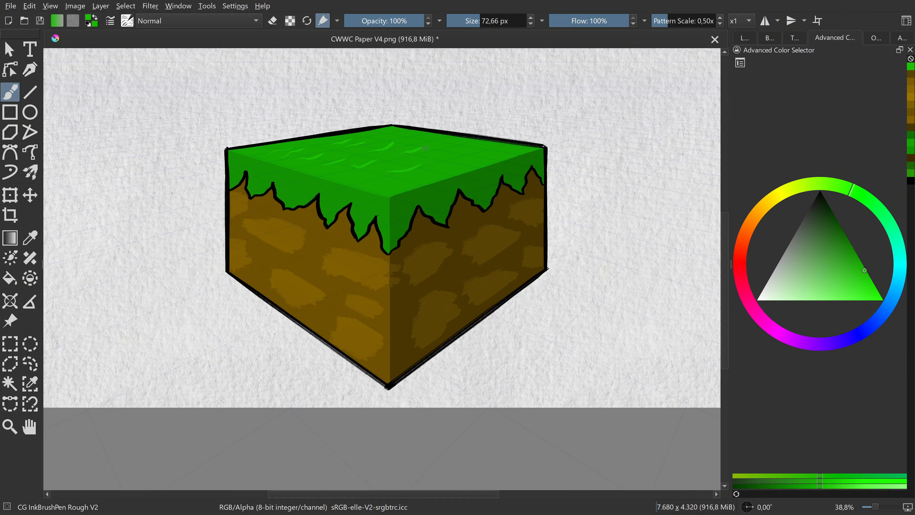
# - Sample a darker green, add another paint layer and paint darker grass strokes across the top face
pyautogui.keyDown('ctrl'); pyautogui.click(408, 199); pyautogui.keyUp('ctrl')
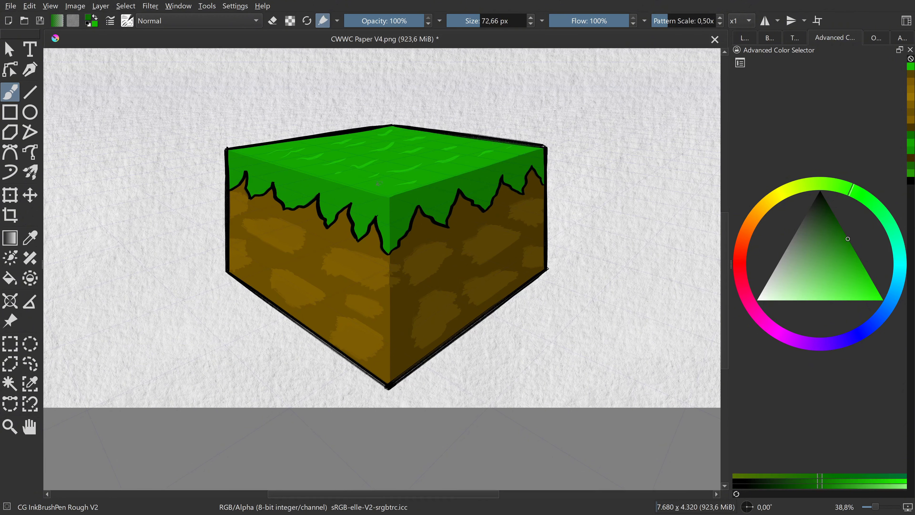
pyautogui.keyDown('ctrl'); pyautogui.click(337, 147); pyautogui.keyUp('ctrl')
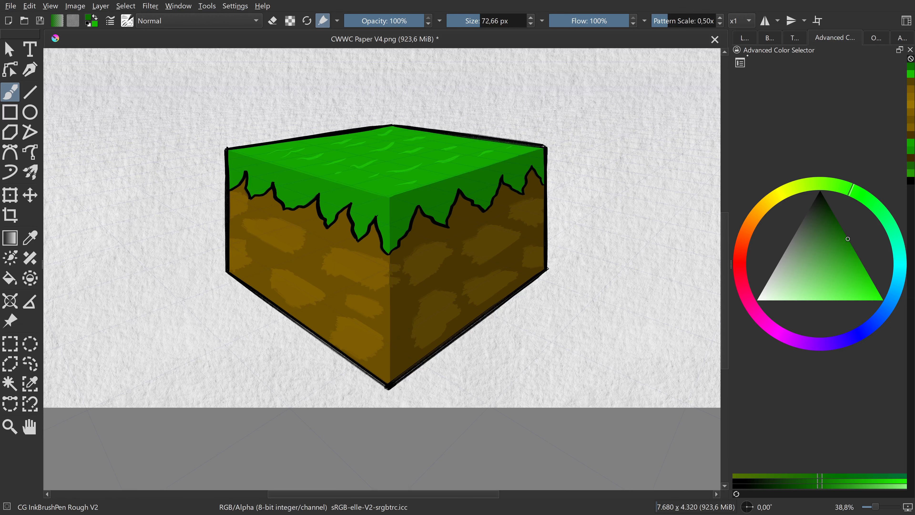
pyautogui.click(795, 37)
pyautogui.click(745, 37)
pyautogui.click(740, 490)
pyautogui.moveTo(284, 151); pyautogui.dragTo(353, 149)
pyautogui.moveTo(364, 176); pyautogui.dragTo(426, 170)
pyautogui.moveTo(353, 140); pyautogui.dragTo(395, 135)
pyautogui.moveTo(449, 164); pyautogui.dragTo(494, 151)
pyautogui.moveTo(403, 185); pyautogui.dragTo(448, 173)
pyautogui.press('Delete')
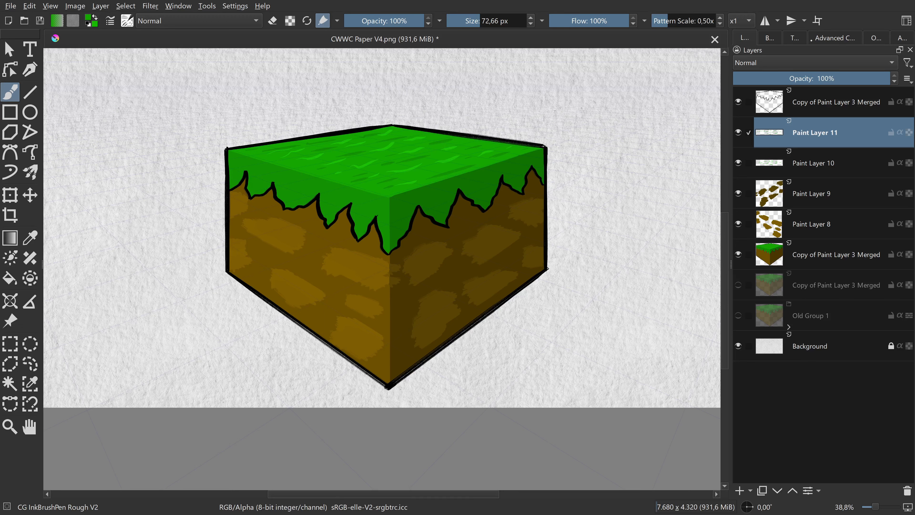
# - Turn off Snap to Assistants and paint lighter and darker grass strokes on the hanging grass fringe with sampled greens
pyautogui.click(795, 38)
pyautogui.click(738, 84)
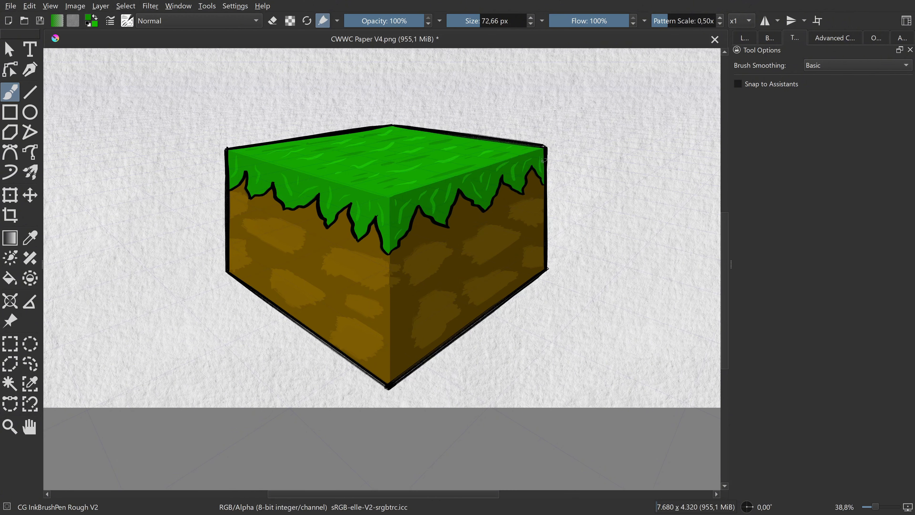
pyautogui.keyDown('ctrl'); pyautogui.click(373, 186); pyautogui.keyUp('ctrl')
pyautogui.keyDown('ctrl'); pyautogui.click(386, 202); pyautogui.keyUp('ctrl')
# - Inspect the two-point perspective assistant and its handles around the finished block
pyautogui.click(10, 301)
pyautogui.click(564, 331)
pyautogui.moveTo(608, 218); pyautogui.dragTo(577, 264)
pyautogui.moveTo(711, 206); pyautogui.dragTo(556, 255)
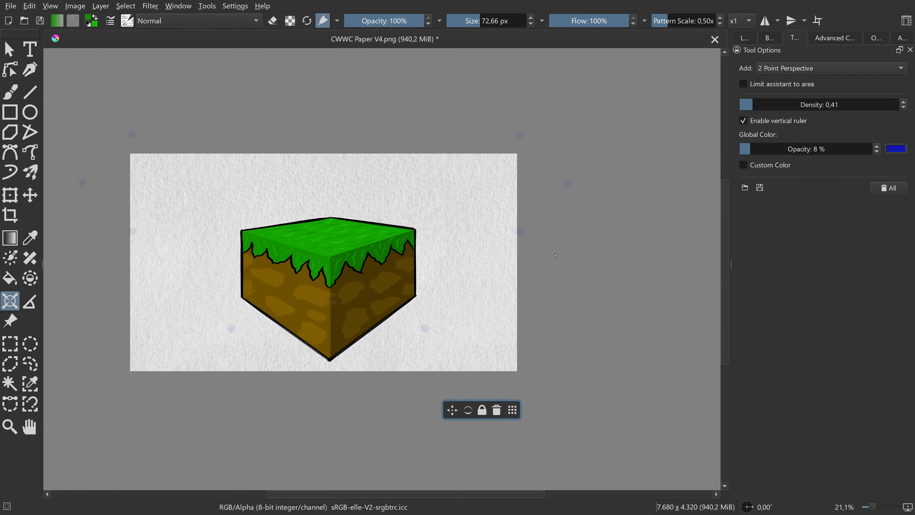
pyautogui.press('b')
pyautogui.scroll(3, 444, 255)
# - Group the line art, grass strokes, dirt patches and base colour layers together, leaving the hidden layers out
pyautogui.click(745, 38)
pyautogui.keyDown('shift'); pyautogui.click(810, 259); pyautogui.keyUp('shift')
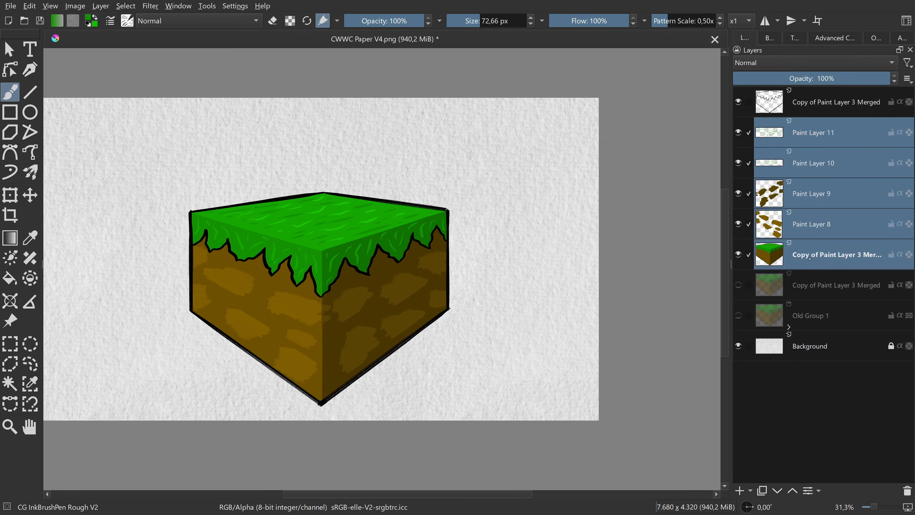
pyautogui.click(818, 104)
pyautogui.keyDown('shift'); pyautogui.click(814, 256); pyautogui.keyUp('shift')
pyautogui.hotkey('ctrl', 'g')
pyautogui.click(811, 105)
pyautogui.click(787, 113)
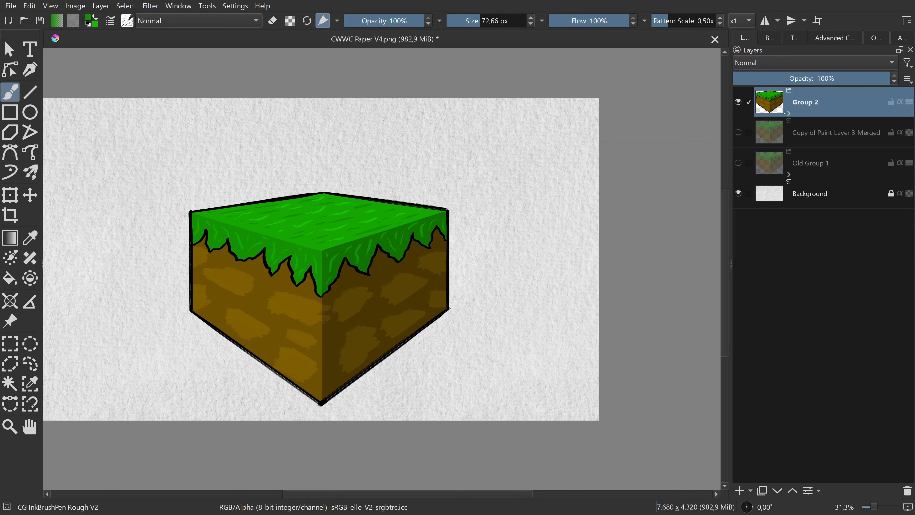
# - Duplicate the block group, hide the original and merge all layers inside the copy into one
pyautogui.hotkey('ctrl', 'j')
pyautogui.click(739, 132)
pyautogui.click(788, 113)
pyautogui.click(843, 133)
pyautogui.click(845, 285)
pyautogui.keyDown('shift'); pyautogui.click(847, 136); pyautogui.keyUp('shift')
pyautogui.rightClick(847, 149)
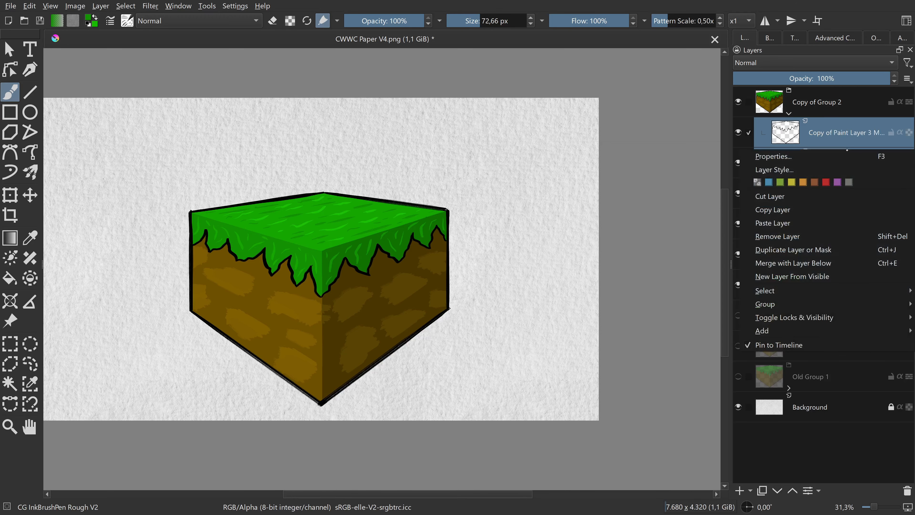
pyautogui.click(839, 263)
# - Adjust the merged copy's saturation and lightness with an HSV/HSL Adjustment to mute its greens and browns
pyautogui.hotkey('ctrl', 'u')
pyautogui.moveTo(676, 204); pyautogui.dragTo(704, 212)
pyautogui.moveTo(380, 272); pyautogui.dragTo(449, 249)
pyautogui.scroll(1, 449, 249)
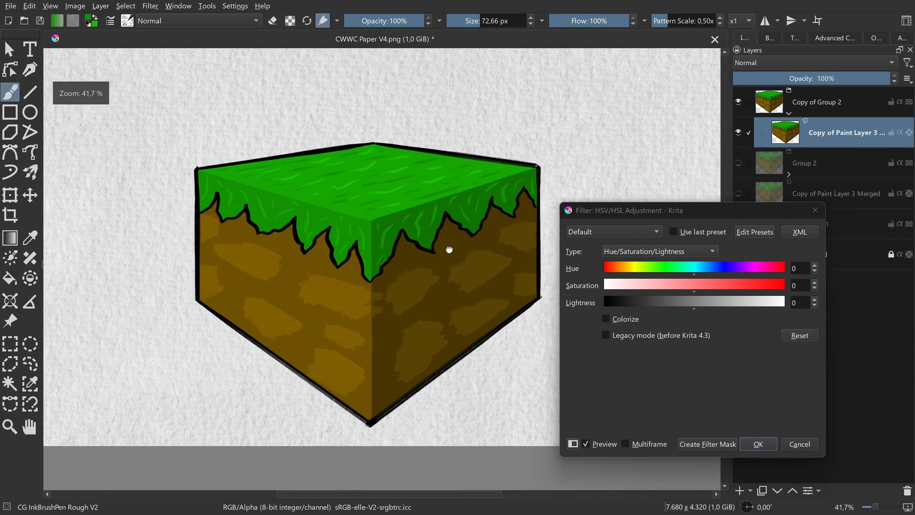
pyautogui.scroll(-2, 449, 250)
pyautogui.moveTo(693, 291); pyautogui.dragTo(704, 309)
pyautogui.click(758, 444)
# - Show the original group again, compare it with the recoloured copy, and transform the copy to sit beside the original
pyautogui.click(738, 163)
pyautogui.click(738, 102)
pyautogui.scroll(-1, 662, 163)
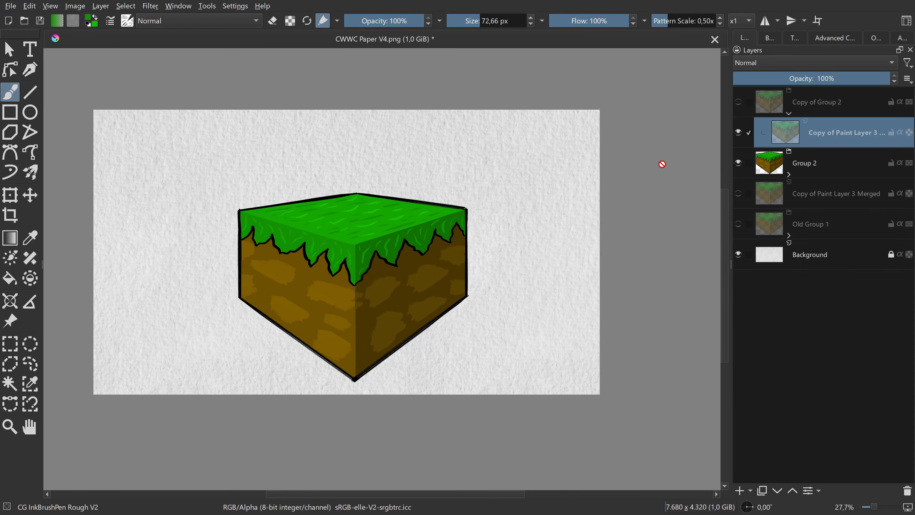
pyautogui.click(738, 102)
pyautogui.hotkey('ctrl', 't')
pyautogui.moveTo(360, 325); pyautogui.dragTo(482, 256)
# - Merge the copied block's layers into one, lift the muted block out of its group and delete the emptied group
pyautogui.click(806, 163)
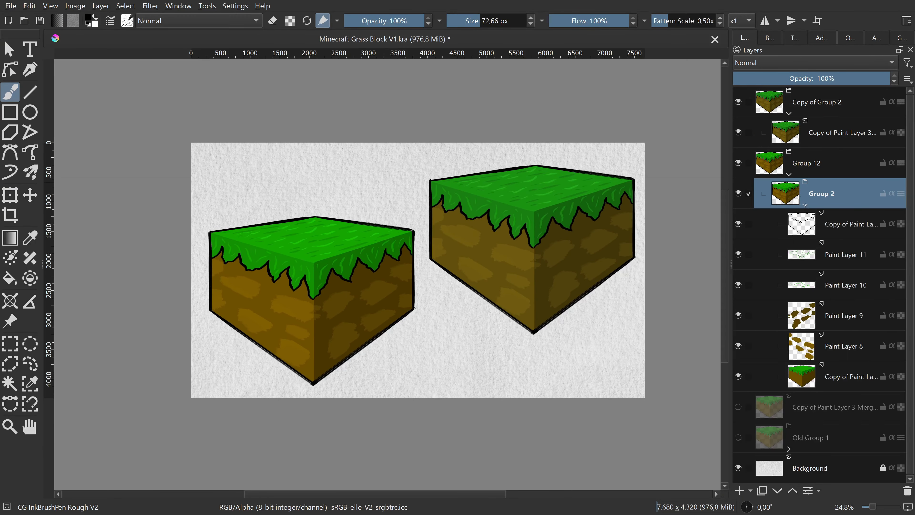
pyautogui.rightClick(741, 119)
pyautogui.click(807, 234)
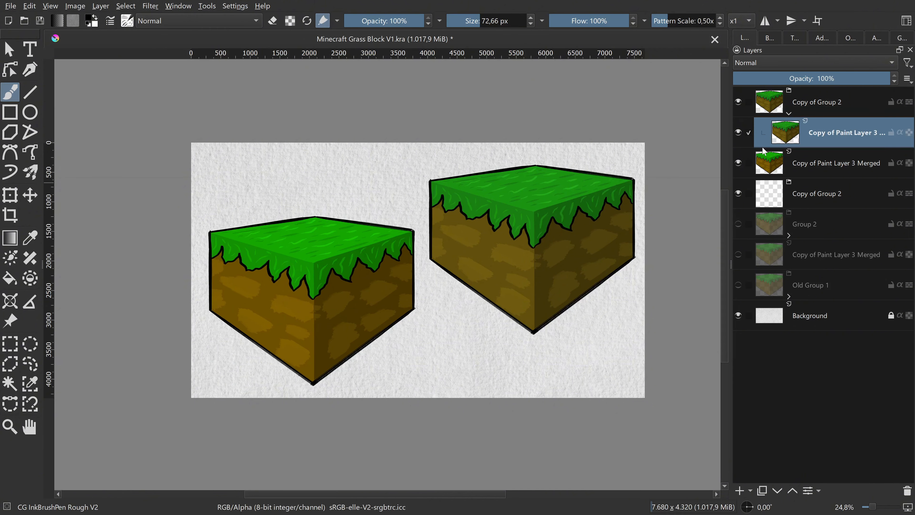
pyautogui.moveTo(793, 136); pyautogui.dragTo(793, 90)
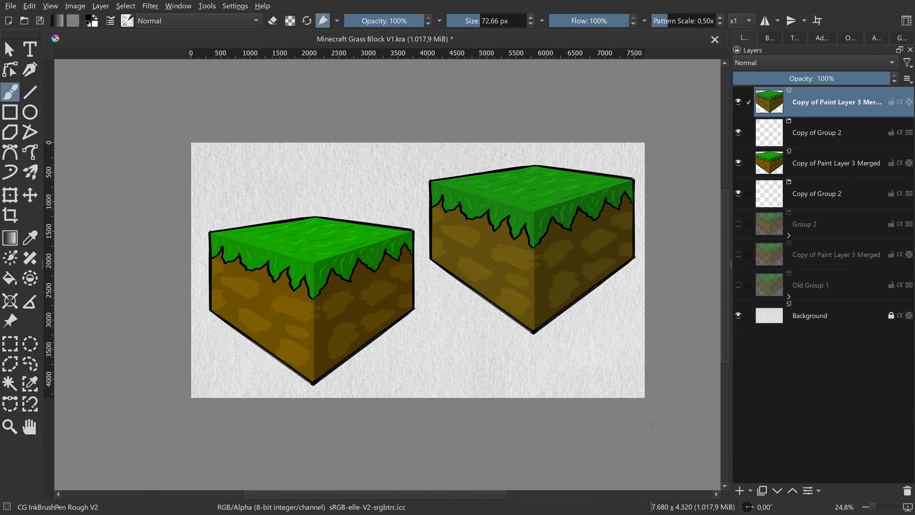
pyautogui.click(817, 133)
pyautogui.click(908, 491)
# - Select the two upper block layers together and reduce their height with a transform
pyautogui.keyDown('shift'); pyautogui.click(837, 102); pyautogui.keyUp('shift')
pyautogui.hotkey('ctrl', 't')
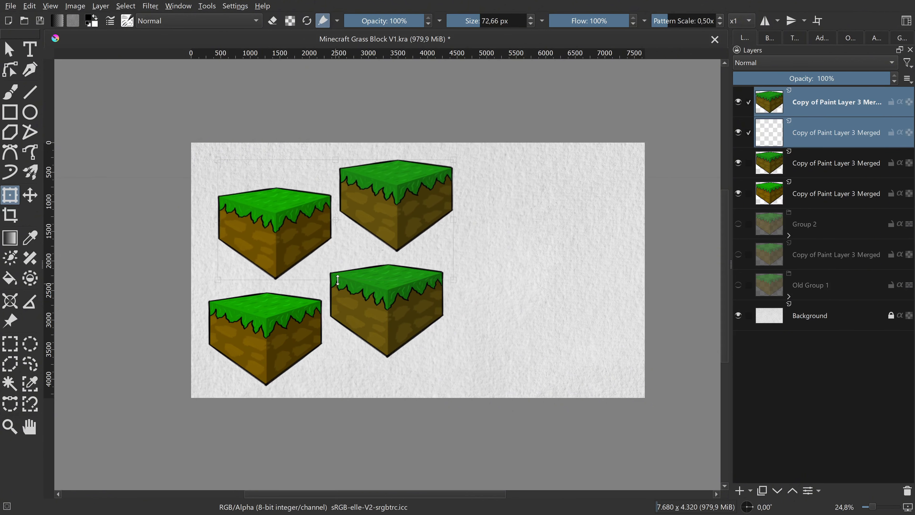
pyautogui.moveTo(326, 276); pyautogui.dragTo(330, 253)
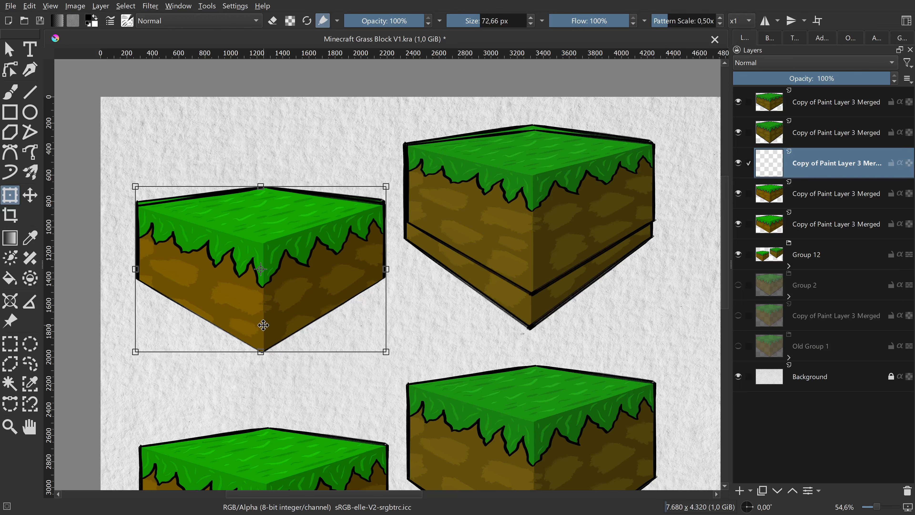
# - Delete the dirt area from the upper-left block's overlapping layer, keeping only its grass top
pyautogui.click(10, 383)
pyautogui.press('Delete')
pyautogui.click(10, 343)
pyautogui.click(10, 195)
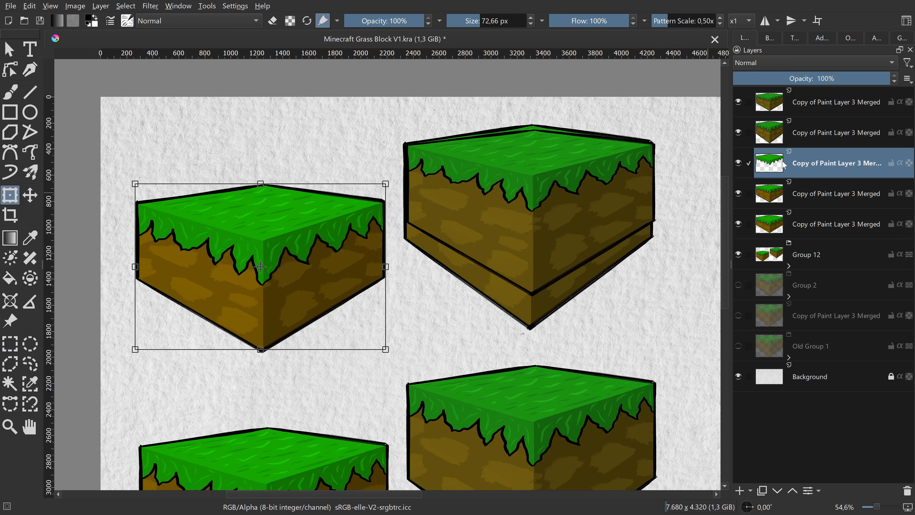
pyautogui.click(10, 364)
pyautogui.hotkey('ctrl', 'r')
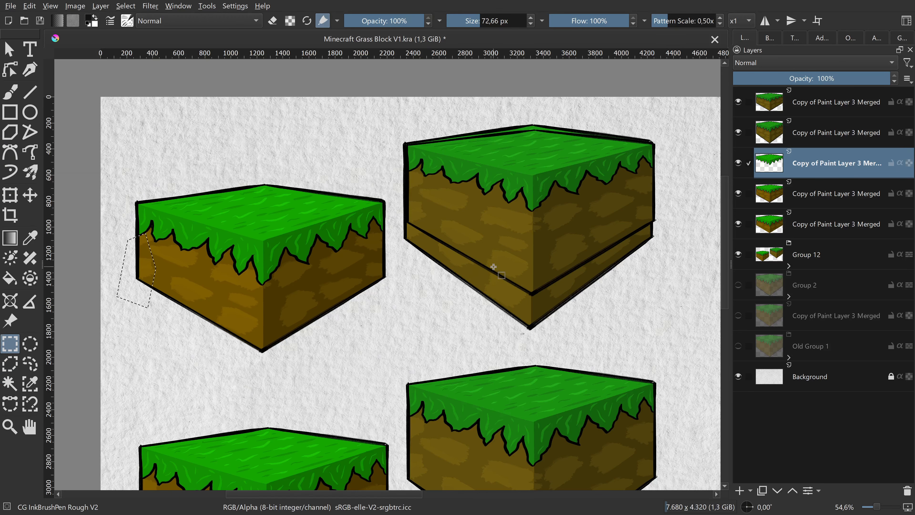
# - Move the two blocks in Group 12 lower on the paper and align the muted one beside the brighter one
pyautogui.scroll(-2, 493, 267)
pyautogui.click(784, 233)
pyautogui.click(806, 255)
pyautogui.hotkey('ctrl', 't')
pyautogui.moveTo(375, 358); pyautogui.dragTo(374, 374)
pyautogui.click(789, 266)
pyautogui.click(828, 285)
pyautogui.press('t')
pyautogui.moveTo(404, 319); pyautogui.dragTo(409, 351)
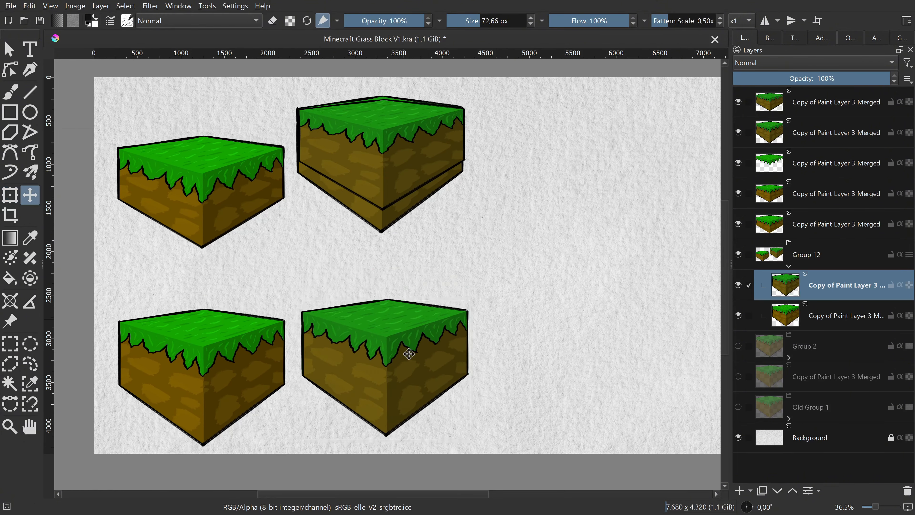
# - Delete the redundant block layer and merge the grass-only layer with the block layer beneath it
pyautogui.click(785, 230)
pyautogui.click(907, 491)
pyautogui.click(786, 164)
pyautogui.keyDown('shift'); pyautogui.click(785, 193); pyautogui.keyUp('shift')
pyautogui.rightClick(789, 191)
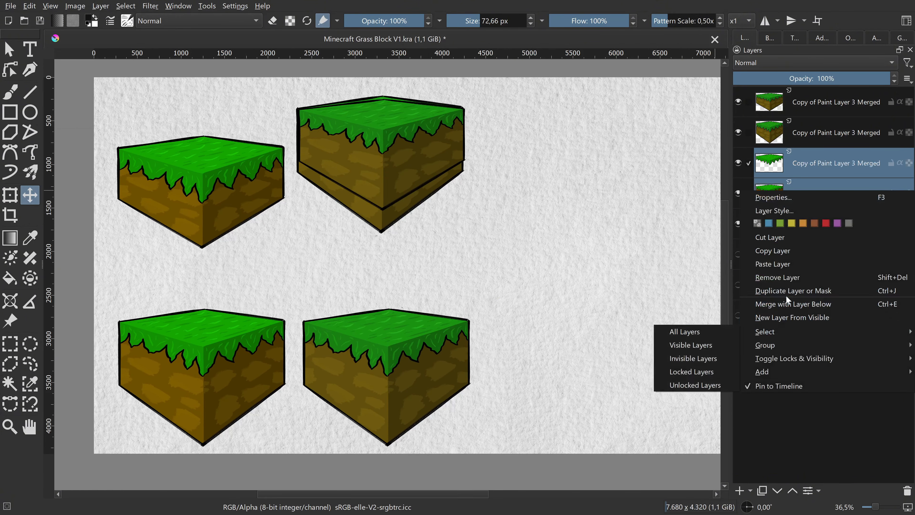
pyautogui.click(787, 304)
# - Squash one of the overlapping muted blocks vertically and separate the two, one above the other in the middle
pyautogui.click(785, 103)
pyautogui.click(786, 132)
pyautogui.moveTo(374, 203); pyautogui.dragTo(385, 230)
pyautogui.hotkey('ctrl', 't')
pyautogui.moveTo(372, 293); pyautogui.dragTo(373, 250)
pyautogui.press('t')
pyautogui.moveTo(396, 211); pyautogui.dragTo(399, 178)
pyautogui.click(810, 102)
pyautogui.moveTo(567, 238); pyautogui.dragTo(377, 306)
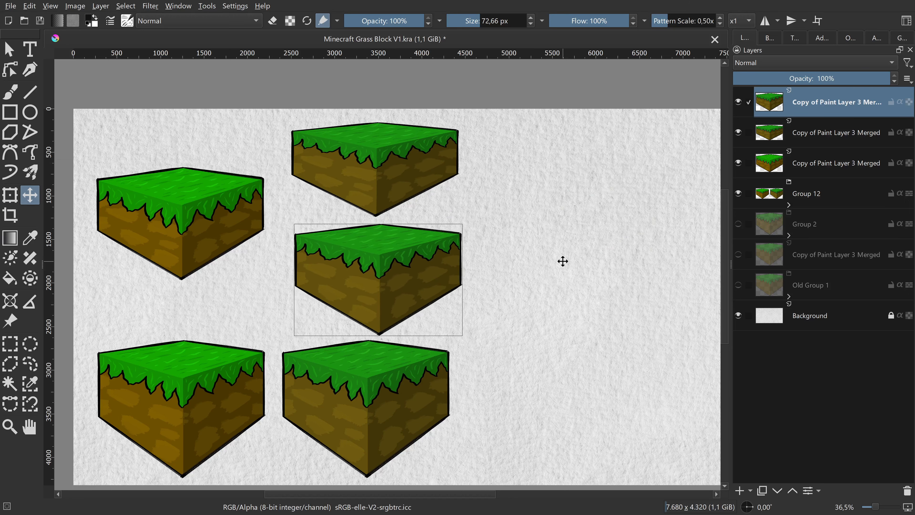
# - Duplicate the short bright block, place the copy on the right side and flatten its lower edges with a Mesh transform
pyautogui.click(811, 163)
pyautogui.hotkey('ctrl', 'j')
pyautogui.moveTo(310, 269); pyautogui.dragTo(696, 255)
pyautogui.press('2')
pyautogui.hotkey('ctrl', 't')
pyautogui.rightClick(585, 212)
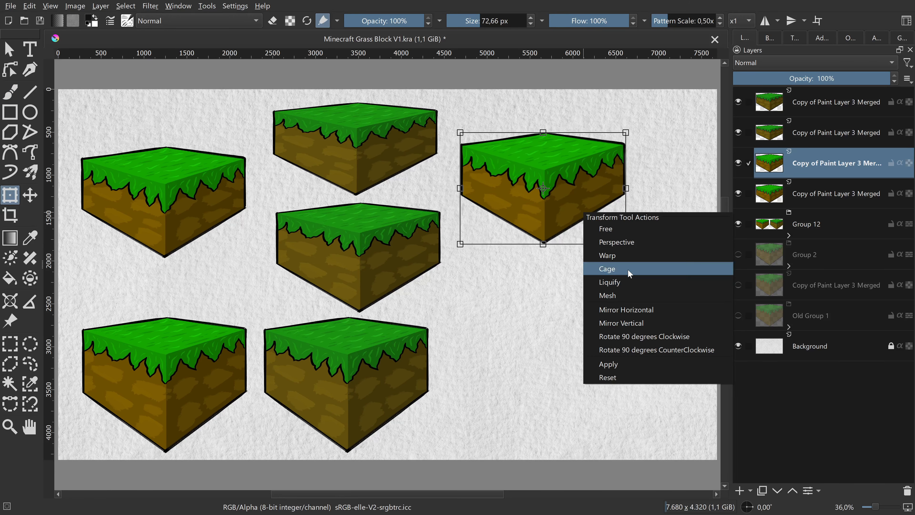
pyautogui.click(613, 296)
pyautogui.moveTo(543, 244); pyautogui.dragTo(545, 225)
pyautogui.moveTo(547, 176); pyautogui.dragTo(552, 183)
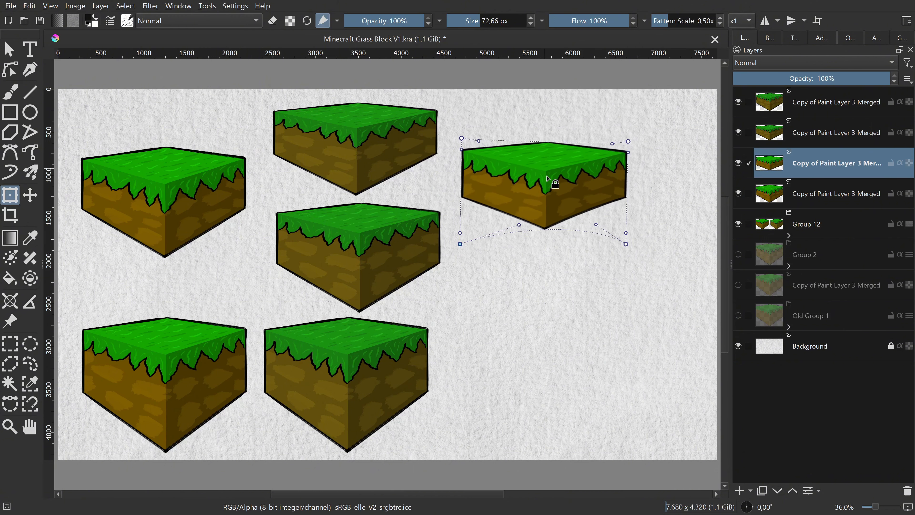
# - Duplicate a bright block, place the copy lower on the right side and distort its outline into wavy edges
pyautogui.hotkey('ctrl', 'j')
pyautogui.click(615, 238)
pyautogui.moveTo(615, 239); pyautogui.dragTo(615, 354)
pyautogui.moveTo(546, 345)
pyautogui.mouseDown()
pyautogui.moveTo(546, 382)
pyautogui.moveTo(560, 365)
pyautogui.mouseUp()
pyautogui.press('Return')
pyautogui.click(573, 322)
pyautogui.rightClick(561, 332)
pyautogui.click(587, 403)
pyautogui.click(795, 37)
pyautogui.click(855, 125)
pyautogui.moveTo(631, 333); pyautogui.dragTo(628, 340)
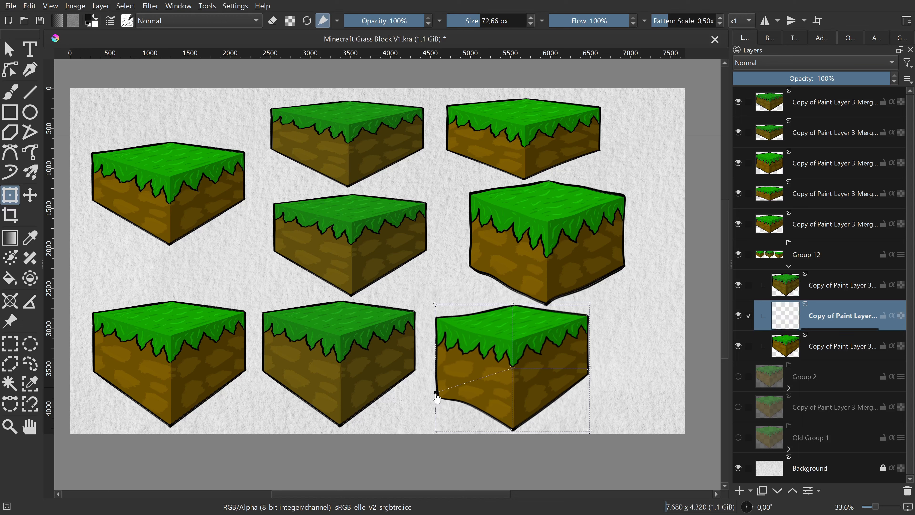
pyautogui.moveTo(514, 377); pyautogui.dragTo(521, 371)
pyautogui.hotkey('ctrl', 'z')
pyautogui.hotkey('ctrl', 'z')
pyautogui.hotkey('ctrl', 'z')
# - Reshape the lower-right block with a one-column, one-row Mesh transform, pulling its bottom corners down, and apply it
pyautogui.rightClick(548, 375)
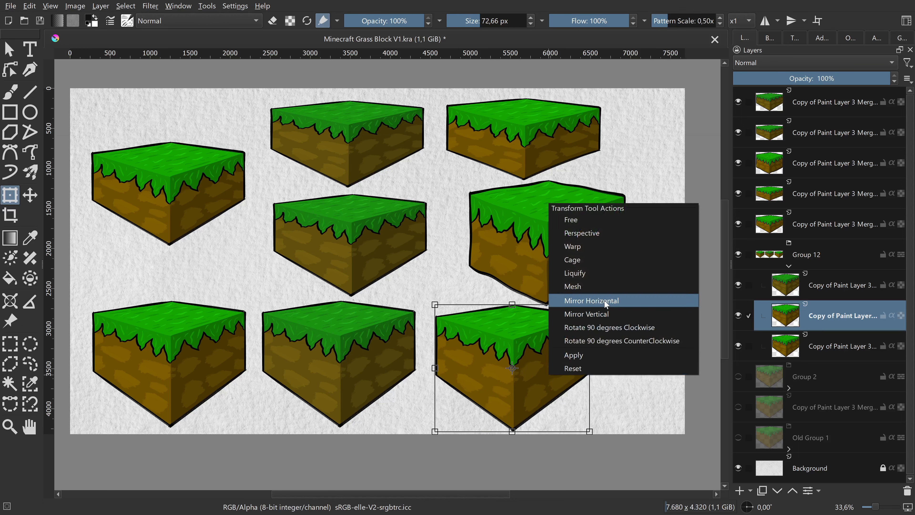
pyautogui.click(596, 287)
pyautogui.click(794, 39)
pyautogui.click(814, 85)
pyautogui.moveTo(435, 432); pyautogui.dragTo(438, 461)
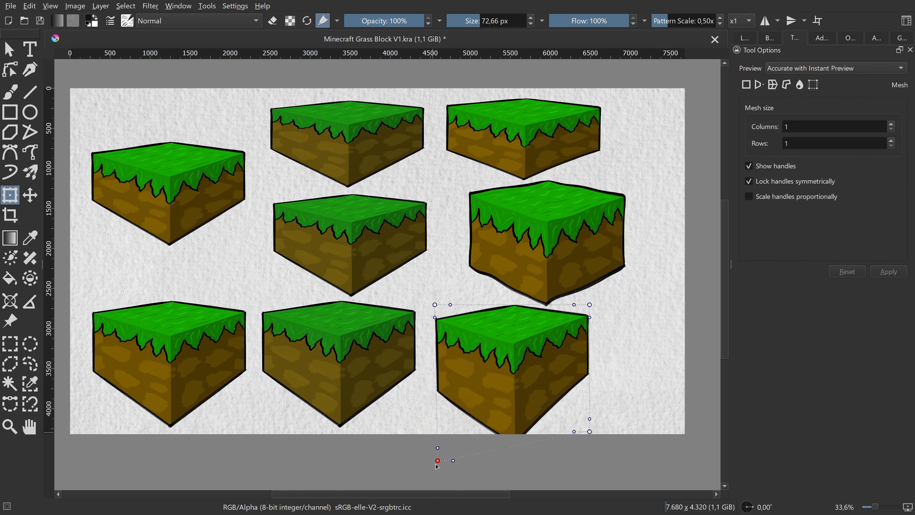
pyautogui.moveTo(589, 433); pyautogui.dragTo(588, 461)
pyautogui.moveTo(515, 461); pyautogui.dragTo(509, 426)
pyautogui.moveTo(567, 419); pyautogui.dragTo(563, 408)
pyautogui.moveTo(512, 305); pyautogui.dragTo(512, 312)
pyautogui.moveTo(448, 411); pyautogui.dragTo(448, 409)
pyautogui.press('Return')
# - Rearrange the blocks, placing the mesh-shaped one at the upper left and a bright short one at the lower right
pyautogui.click(744, 38)
pyautogui.press('t')
pyautogui.moveTo(531, 375); pyautogui.dragTo(172, 286)
pyautogui.moveTo(181, 202); pyautogui.dragTo(176, 161)
pyautogui.moveTo(173, 371); pyautogui.dragTo(162, 388)
pyautogui.moveTo(173, 262)
pyautogui.mouseDown()
pyautogui.moveTo(561, 382)
pyautogui.moveTo(176, 252)
pyautogui.mouseUp()
pyautogui.moveTo(175, 155); pyautogui.dragTo(578, 371)
pyautogui.moveTo(180, 243); pyautogui.dragTo(172, 149)
pyautogui.moveTo(550, 240); pyautogui.dragTo(175, 266)
pyautogui.moveTo(348, 146); pyautogui.dragTo(531, 268)
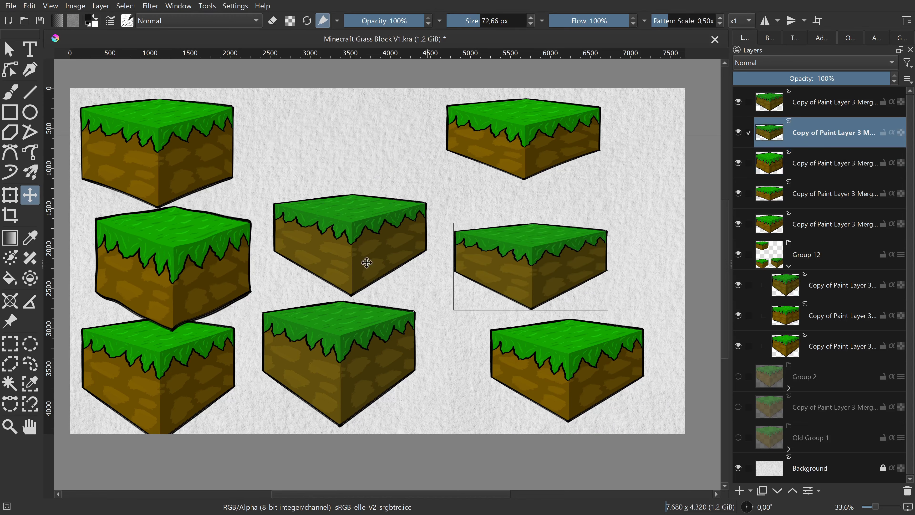
# - Move the wavy block to the centre of the paper and spread the muted and bright blocks around it
pyautogui.moveTo(174, 269); pyautogui.dragTo(352, 157)
pyautogui.moveTo(353, 257); pyautogui.dragTo(188, 260)
pyautogui.moveTo(531, 267); pyautogui.dragTo(414, 263)
pyautogui.moveTo(575, 372); pyautogui.dragTo(533, 375)
pyautogui.moveTo(415, 264); pyautogui.dragTo(534, 263)
pyautogui.moveTo(355, 144); pyautogui.dragTo(360, 231)
pyautogui.moveTo(534, 263); pyautogui.dragTo(542, 252)
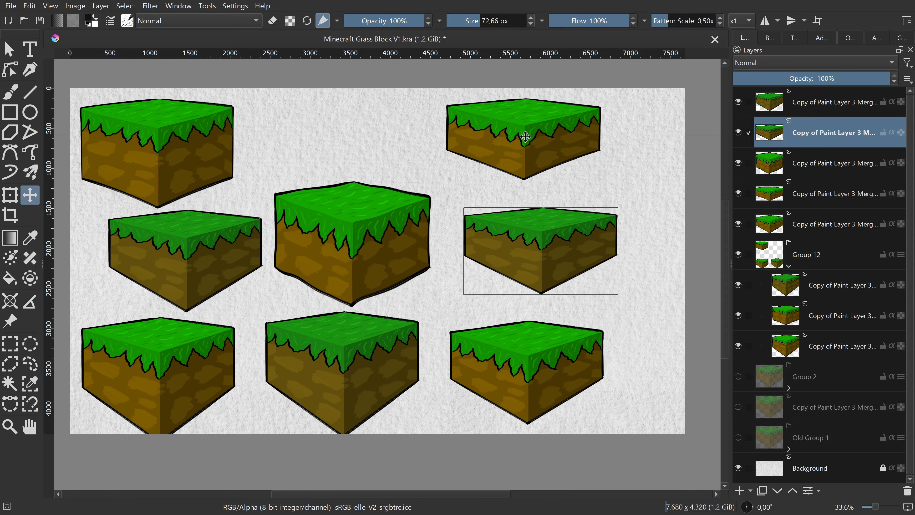
# - Move the flat bright block to the upper middle, a muted block to the upper right and a bright one mid-left
pyautogui.moveTo(528, 137); pyautogui.dragTo(377, 133)
pyautogui.moveTo(194, 258); pyautogui.dragTo(575, 148)
pyautogui.moveTo(534, 373); pyautogui.dragTo(186, 264)
pyautogui.moveTo(544, 270); pyautogui.dragTo(524, 328)
pyautogui.moveTo(566, 148); pyautogui.dragTo(549, 178)
pyautogui.scroll(1, 492, 231)
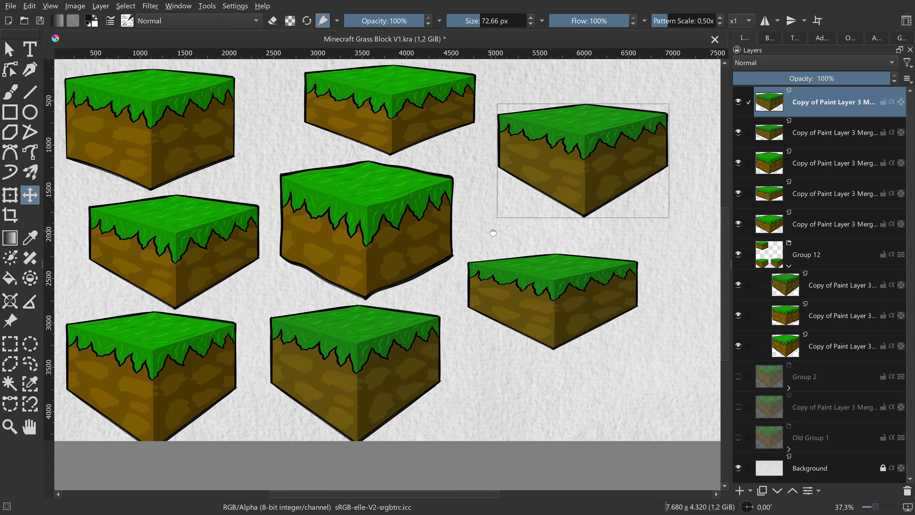
pyautogui.click(51, 6)
pyautogui.click(75, 155)
pyautogui.click(50, 6)
pyautogui.click(75, 154)
# - Save the drawing to the Desktop as a PNG image named Minecraft Grass Block V2
pyautogui.hotkey('ctrl', 'shift', 's')
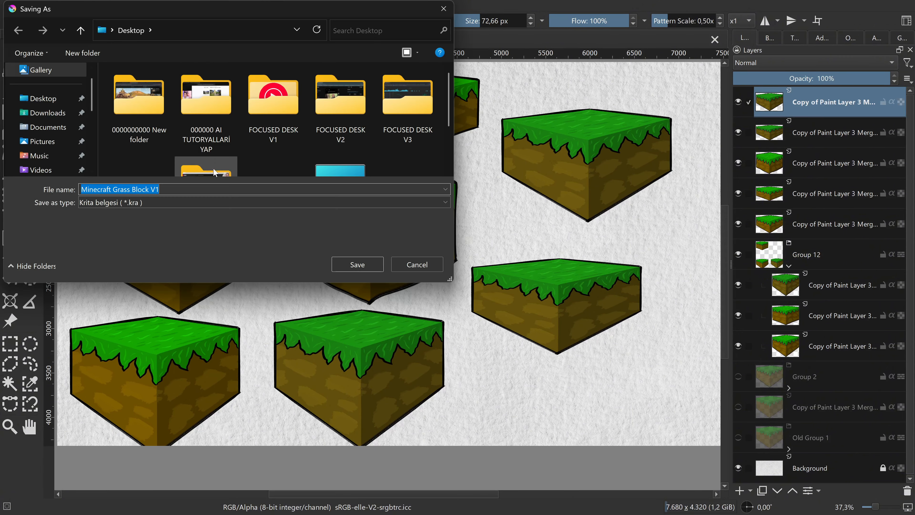
pyautogui.click(164, 189)
pyautogui.press('BackSpace')
pyautogui.write('2')
pyautogui.click(151, 203)
pyautogui.click(151, 203)
pyautogui.click(358, 264)
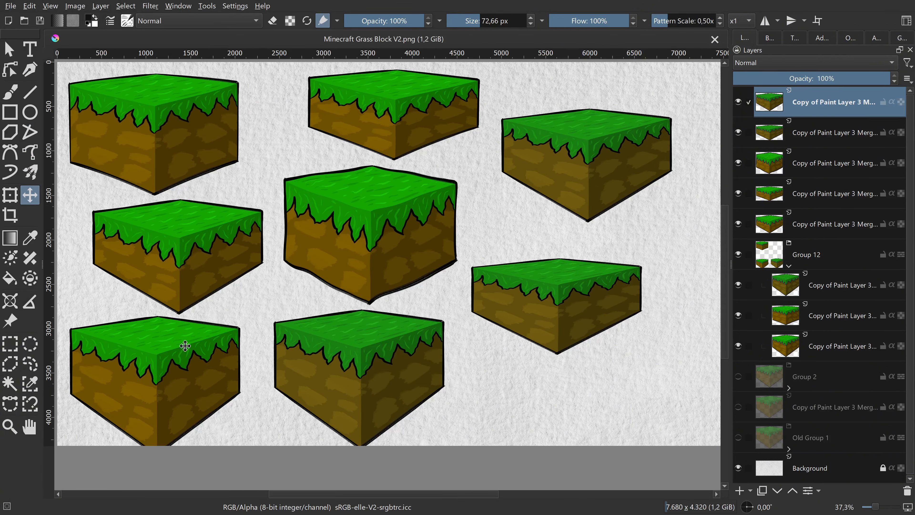
# - Nudge the left and centre blocks into place and scale the lower-left block down
pyautogui.moveTo(185, 346); pyautogui.dragTo(187, 337)
pyautogui.moveTo(188, 276); pyautogui.dragTo(201, 271)
pyautogui.moveTo(335, 245); pyautogui.dragTo(346, 241)
pyautogui.moveTo(165, 377); pyautogui.dragTo(165, 371)
pyautogui.hotkey('ctrl', 't')
pyautogui.moveTo(242, 301); pyautogui.dragTo(215, 322)
pyautogui.press('Return')
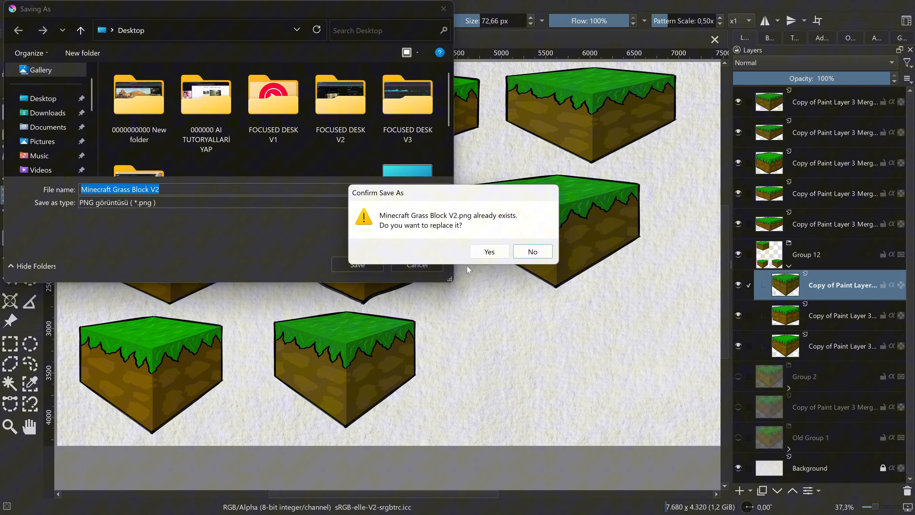
# - Overwrite Minecraft Grass Block V2.png with the revised block arrangement
pyautogui.click(486, 251)
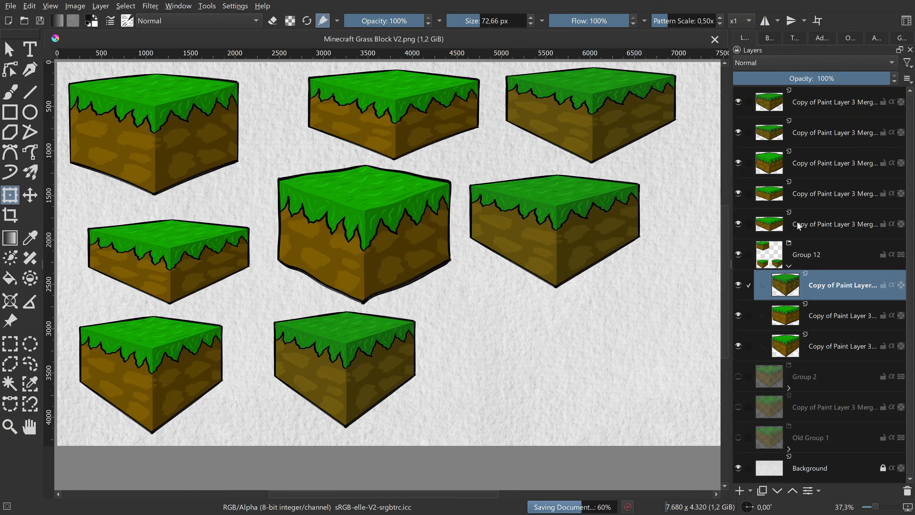
pyautogui.click(75, 5)
pyautogui.click(102, 31)
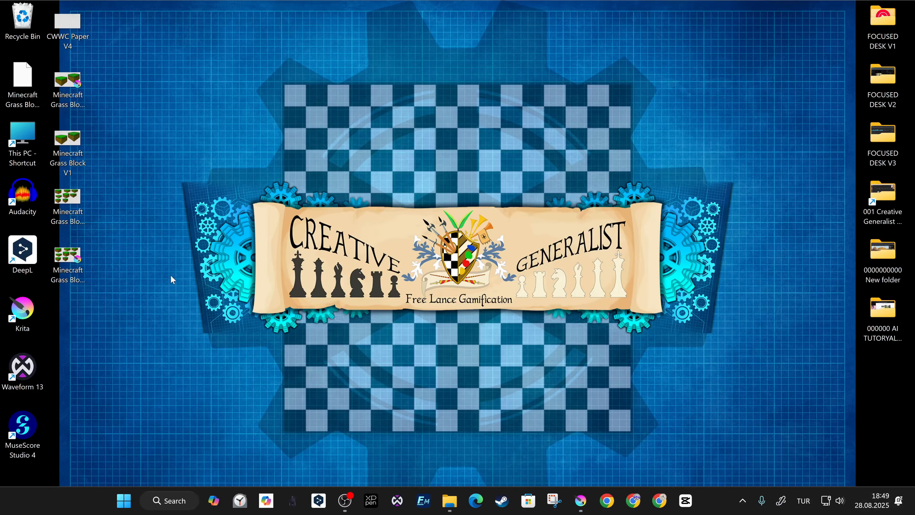
# - Switch to the desktop's image viewer, look through the exported Minecraft Grass Block V1 and V2 images, and close it
pyautogui.doubleClick(77, 151)
pyautogui.press('Right')
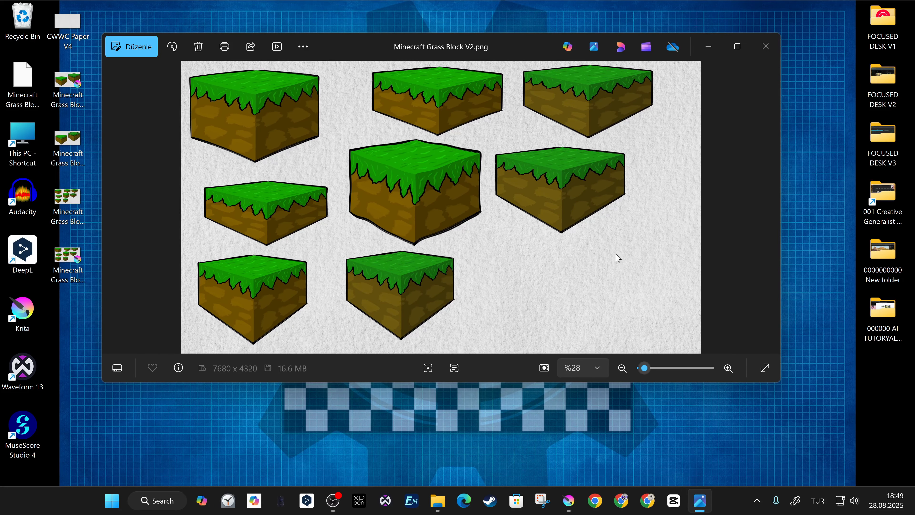
pyautogui.click(766, 47)
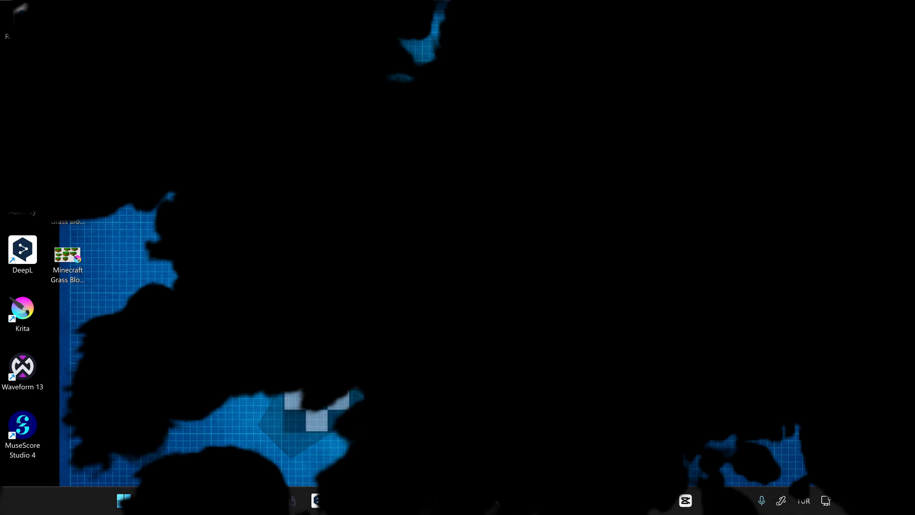